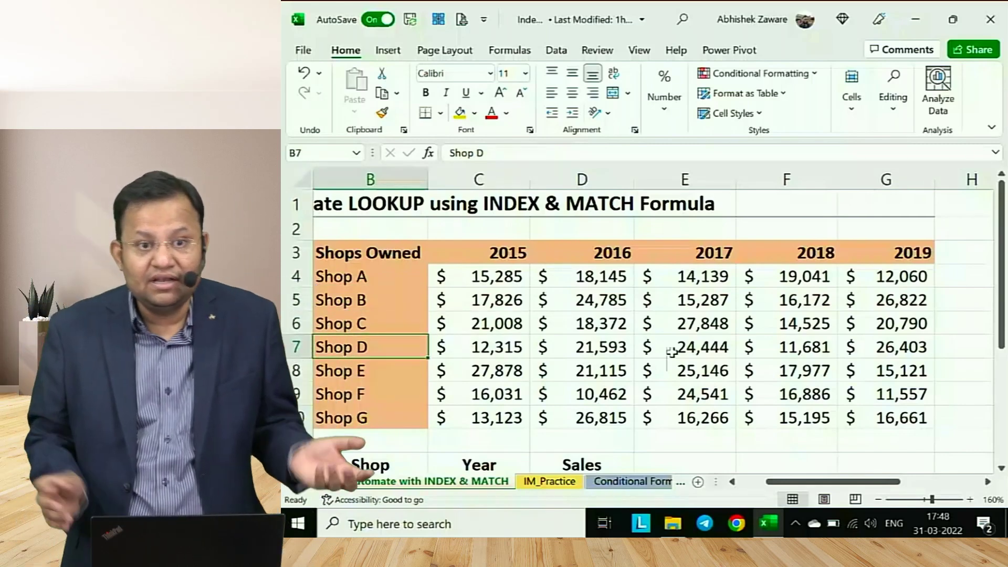
Examine the sales table's shop names in column B, the year headers in row 3 and Shop A's sales row.
{"action": "key", "text": "Up"}
{"action": "key", "text": "Up"}
{"action": "key", "text": "Up"}
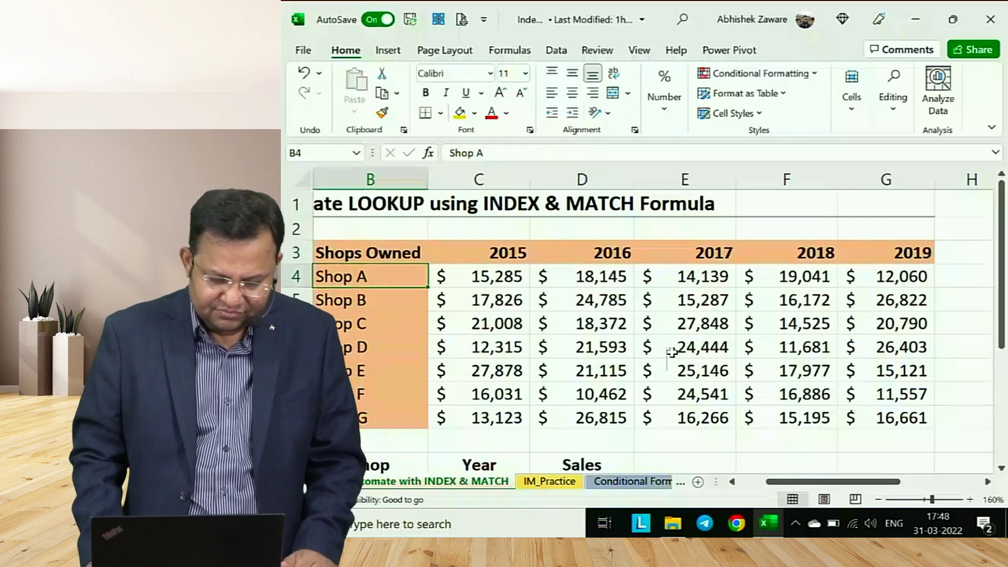
{"action": "key", "text": "Down"}
{"action": "key", "text": "Down"}
{"action": "key", "text": "Down"}
{"action": "key", "text": "Down"}
{"action": "key", "text": "Down"}
{"action": "key", "text": "Down"}
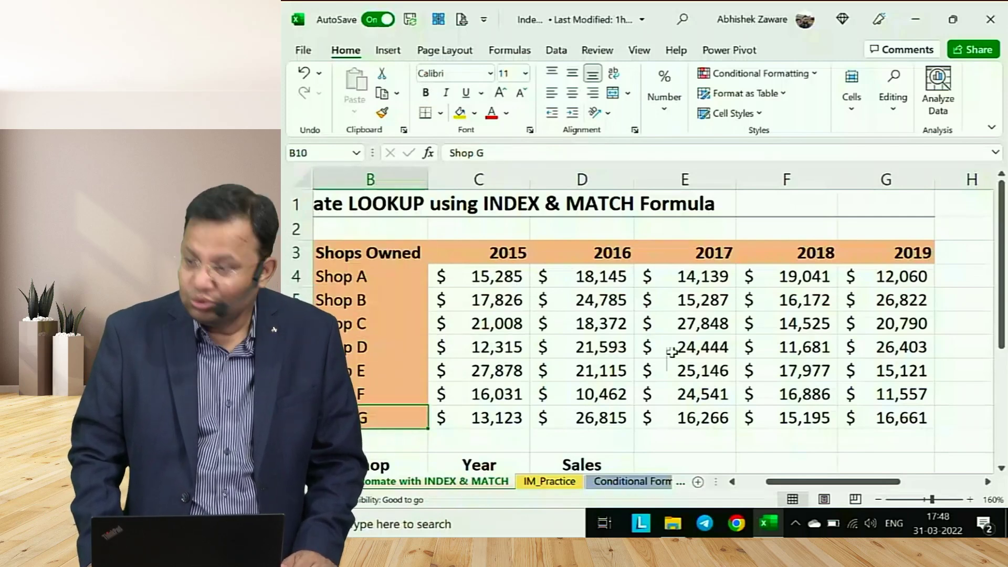
{"action": "key", "text": "ctrl+Up"}
{"action": "key", "text": "Right"}
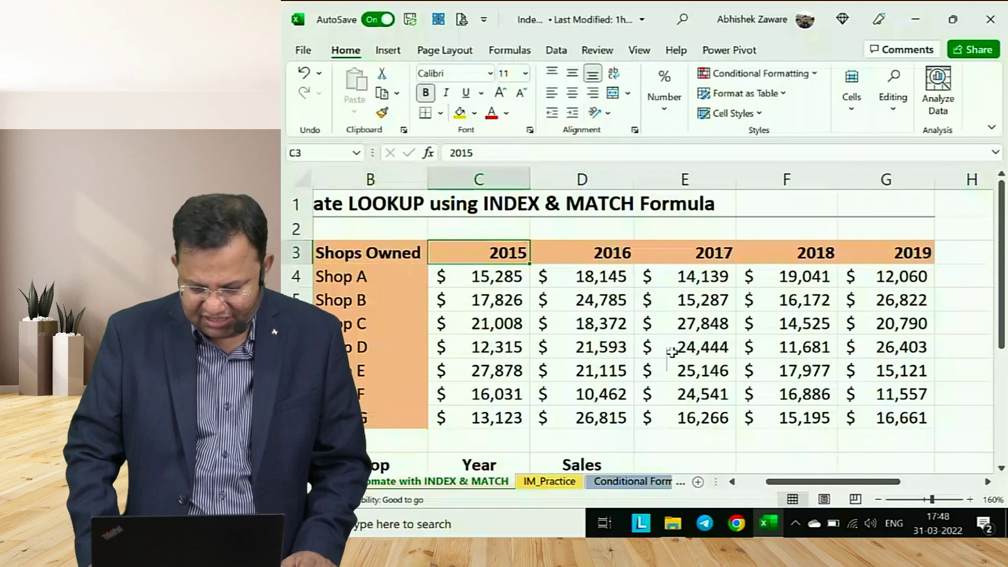
{"action": "key", "text": "ctrl+Right"}
{"action": "key", "text": "Down"}
{"action": "key", "text": "Left"}
{"action": "key", "text": "Left"}
{"action": "key", "text": "Left"}
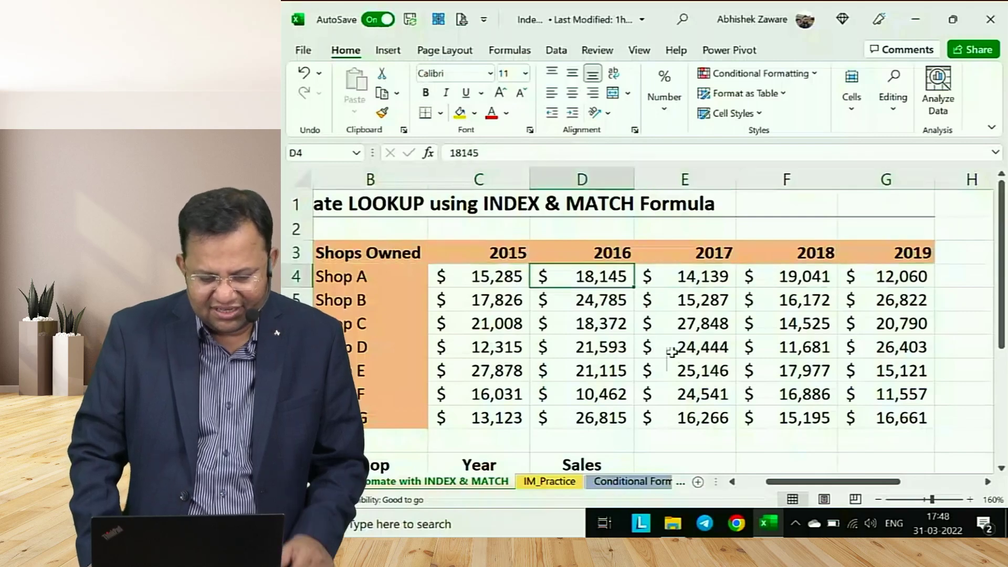
{"action": "key", "text": "Left"}
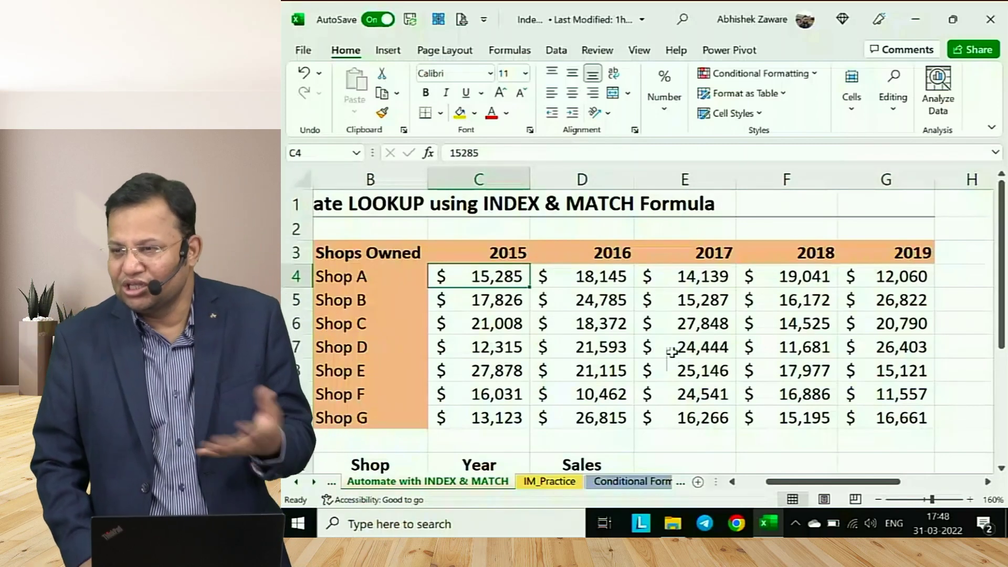
{"action": "key", "text": "Left"}
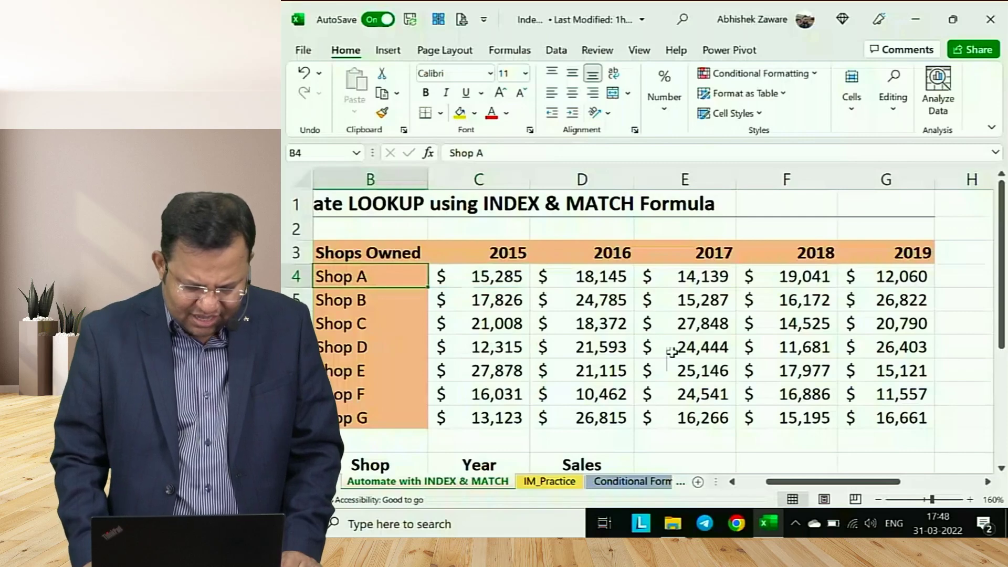
Examine the Shop, Year and Sales lookup block in rows 12 and 13 below the table.
{"action": "key", "text": "ctrl+Down"}
{"action": "key", "text": "Down"}
{"action": "key", "text": "Down"}
{"action": "key", "text": "Down"}
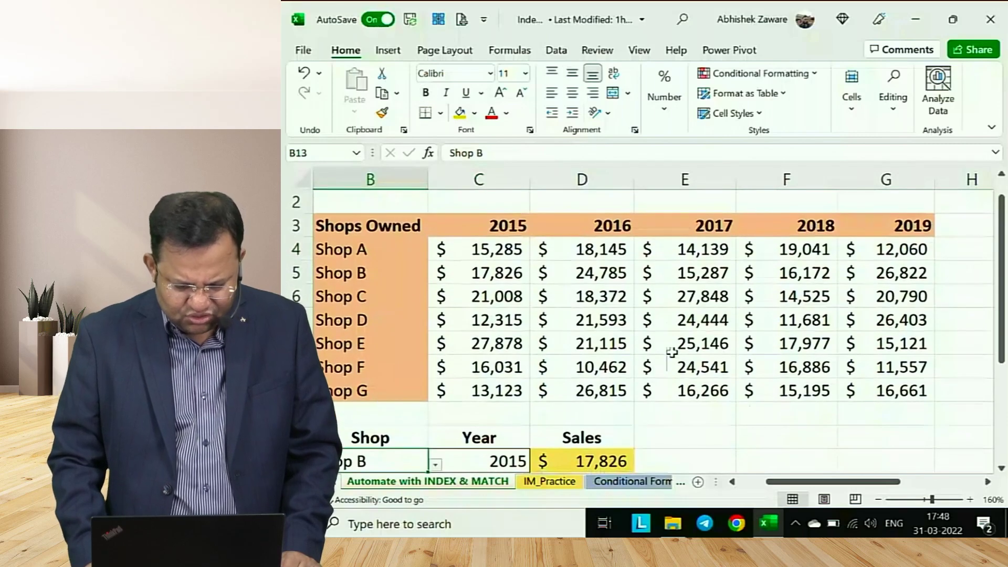
{"action": "scroll", "coordinate": [671, 351], "scroll_direction": "down", "scroll_amount": 1}
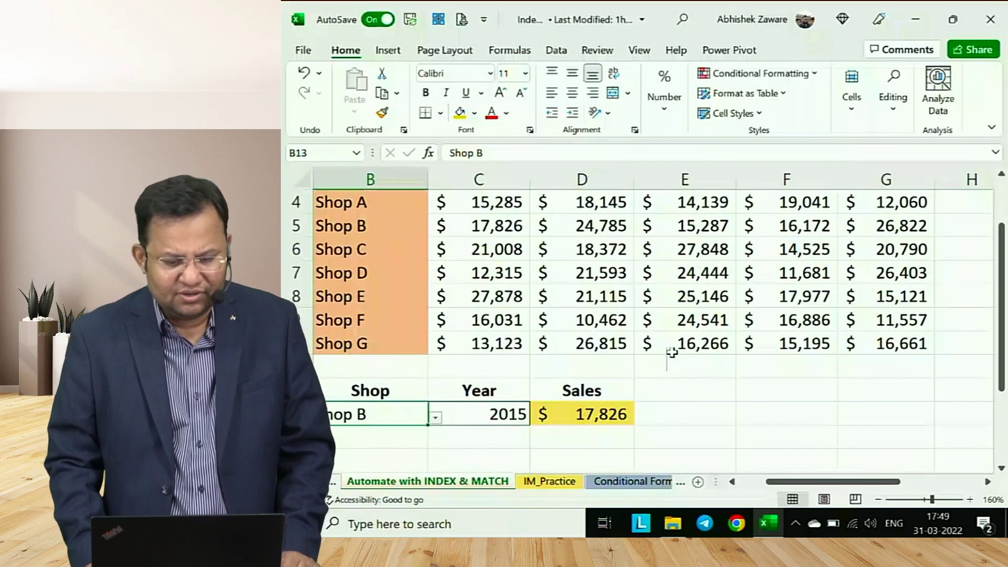
{"action": "key", "text": "Up"}
{"action": "key", "text": "Up"}
{"action": "key", "text": "Up"}
{"action": "key", "text": "Down"}
{"action": "key", "text": "Down"}
{"action": "key", "text": "Down"}
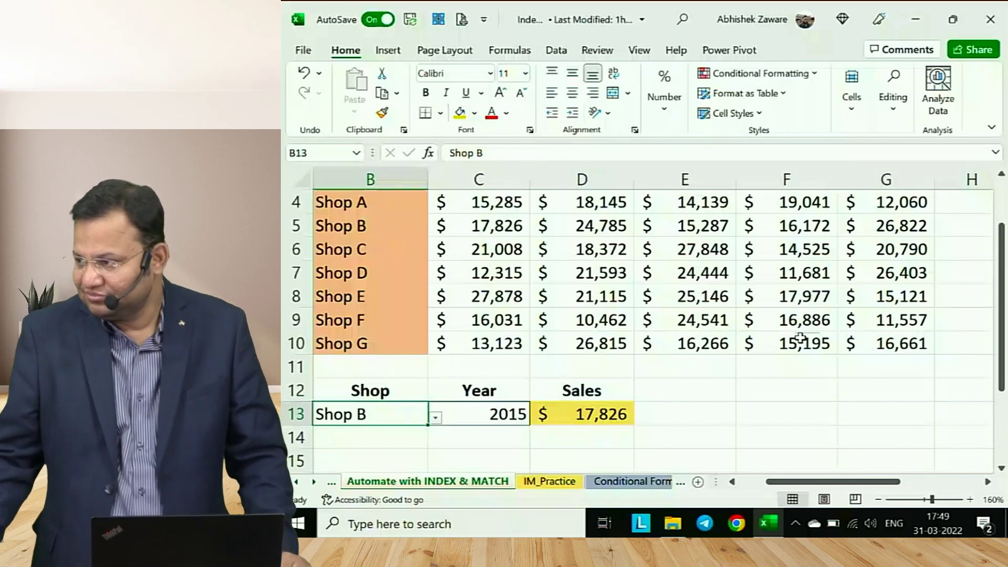
Set the lookup's shop to Shop D and its year to 2017, and inspect the sales formula in D13.
{"action": "left_click", "coordinate": [436, 418]}
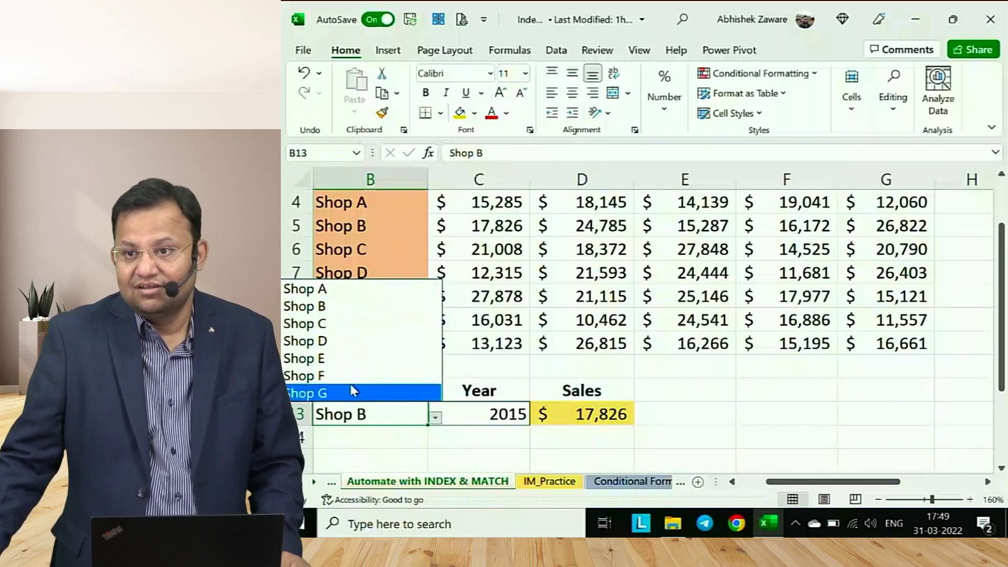
{"action": "left_click", "coordinate": [326, 343]}
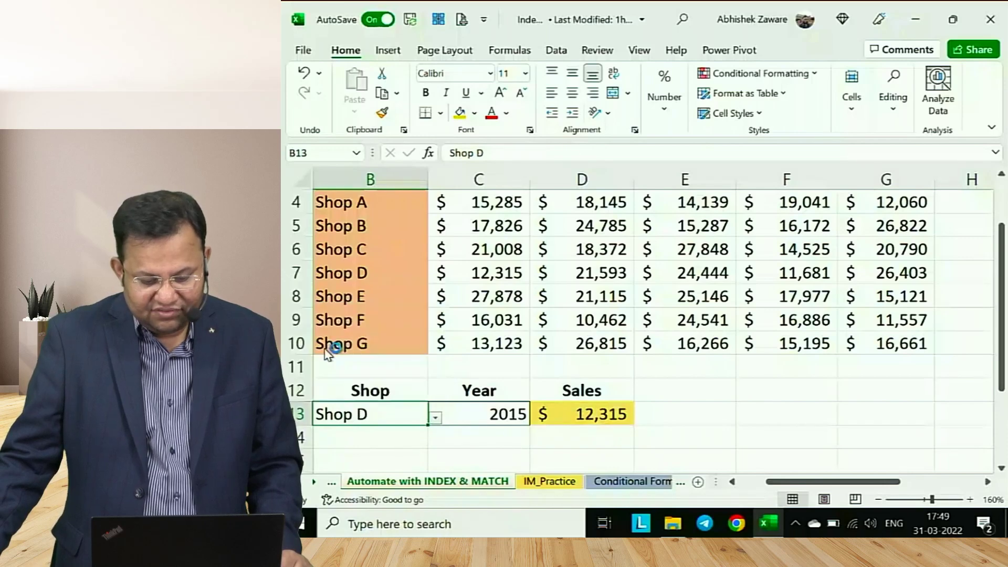
{"action": "left_click", "coordinate": [489, 414]}
{"action": "left_click", "coordinate": [538, 416]}
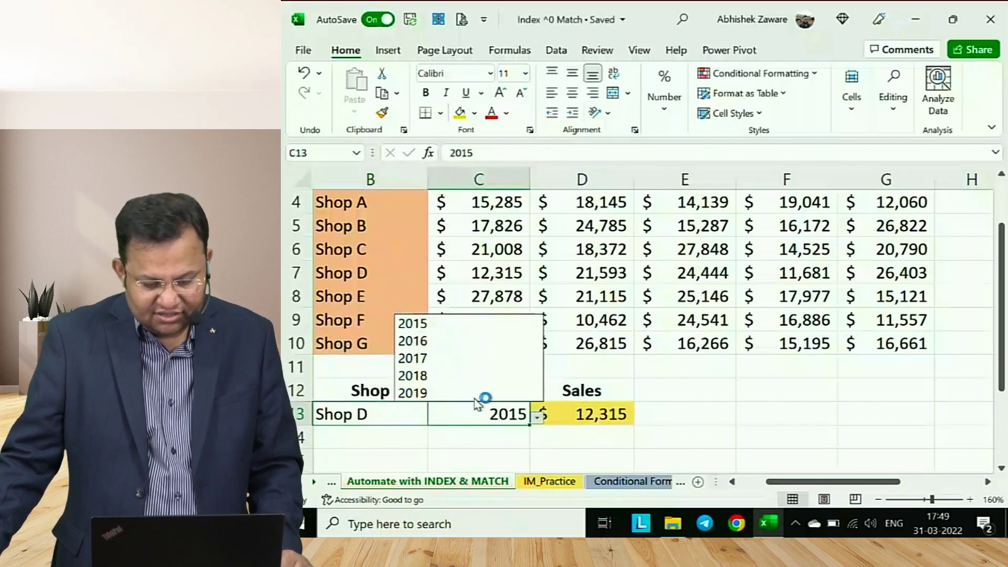
{"action": "left_click", "coordinate": [438, 356]}
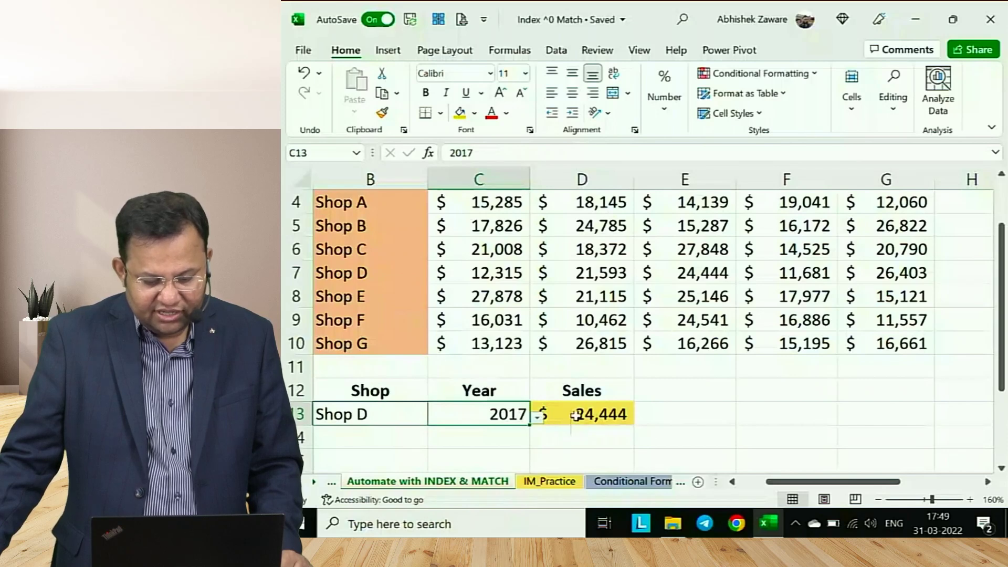
{"action": "left_click", "coordinate": [578, 418]}
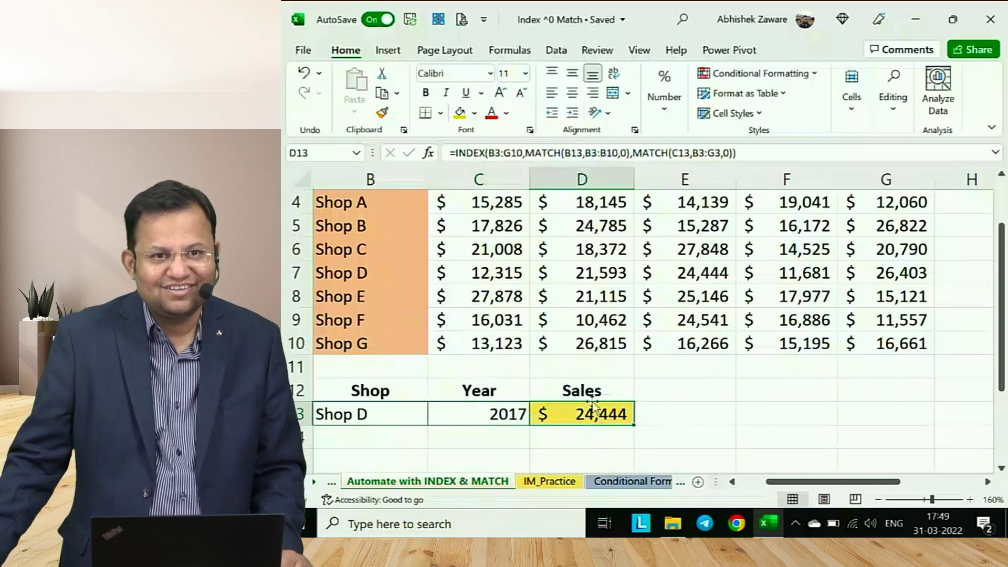
Compare the sales table's 2017 column with the shop and year entered in the lookup block.
{"action": "left_click", "coordinate": [646, 367]}
{"action": "key", "text": "Up"}
{"action": "key", "text": "Up"}
{"action": "key", "text": "Up"}
{"action": "key", "text": "Up"}
{"action": "key", "text": "Up"}
{"action": "key", "text": "Up"}
{"action": "key", "text": "Up"}
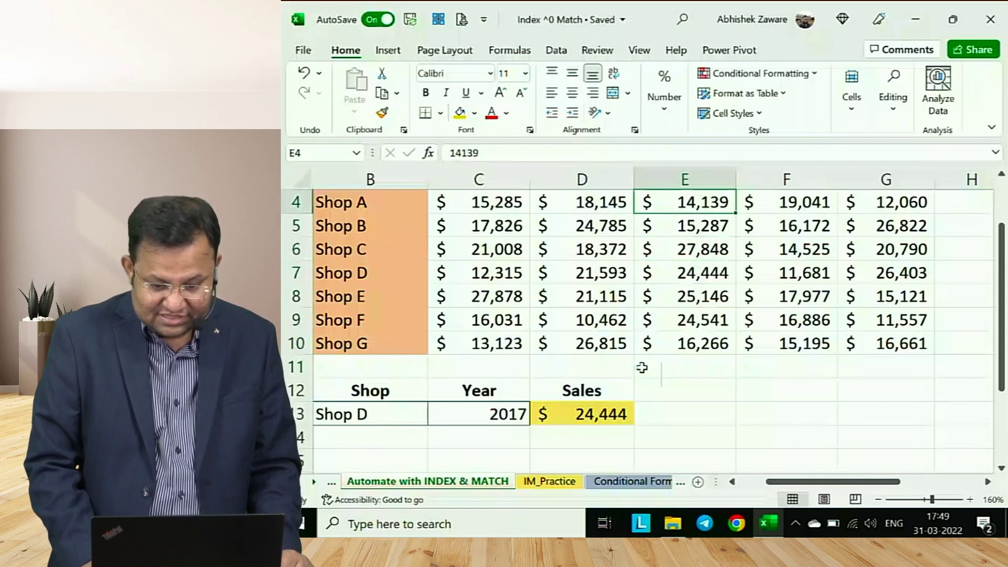
{"action": "key", "text": "Up"}
{"action": "key", "text": "Down"}
{"action": "key", "text": "Down"}
{"action": "key", "text": "Left"}
{"action": "key", "text": "Left"}
{"action": "key", "text": "Down"}
{"action": "key", "text": "Down"}
{"action": "key", "text": "Down"}
{"action": "key", "text": "Down"}
{"action": "key", "text": "Down"}
{"action": "key", "text": "Down"}
{"action": "key", "text": "Down"}
{"action": "key", "text": "Down"}
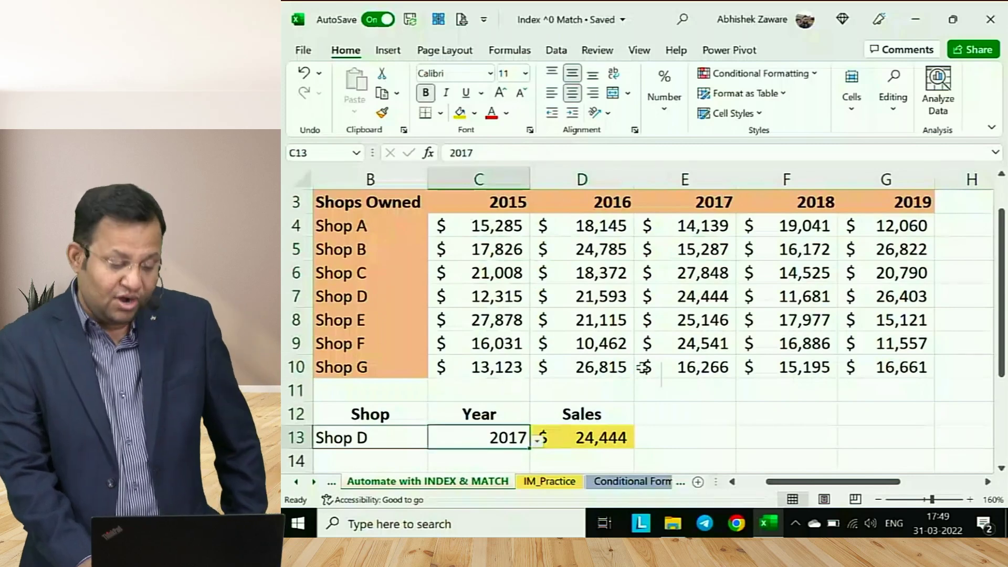
{"action": "key", "text": "Left"}
{"action": "key", "text": "Right"}
Trace Shop D's row and the 2017 column to the cell where they cross, E7.
{"action": "key", "text": "Up"}
{"action": "key", "text": "Up"}
{"action": "key", "text": "Up"}
{"action": "key", "text": "Up"}
{"action": "key", "text": "Up"}
{"action": "key", "text": "Up"}
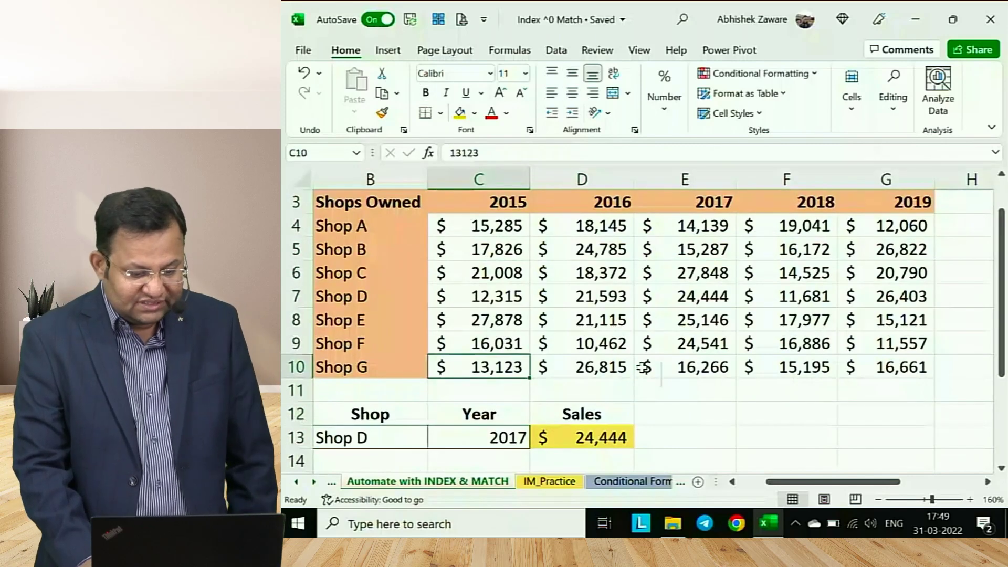
{"action": "key", "text": "Left"}
{"action": "key", "text": "Right"}
{"action": "key", "text": "Right"}
{"action": "key", "text": "Right"}
{"action": "key", "text": "Right"}
{"action": "key", "text": "Right"}
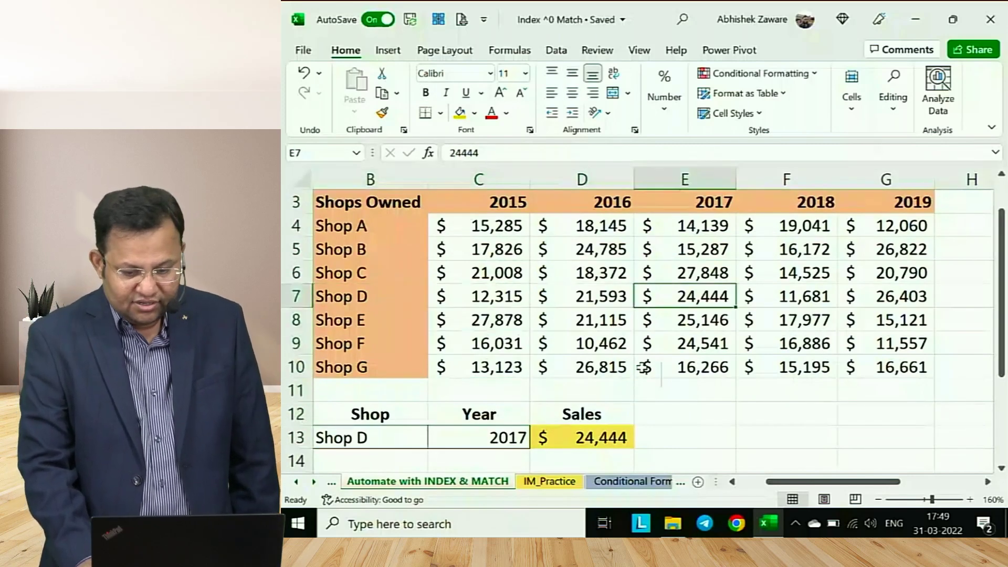
{"action": "key", "text": "Left"}
{"action": "key", "text": "Left"}
{"action": "key", "text": "Up"}
{"action": "key", "text": "Up"}
{"action": "key", "text": "Up"}
{"action": "key", "text": "Up"}
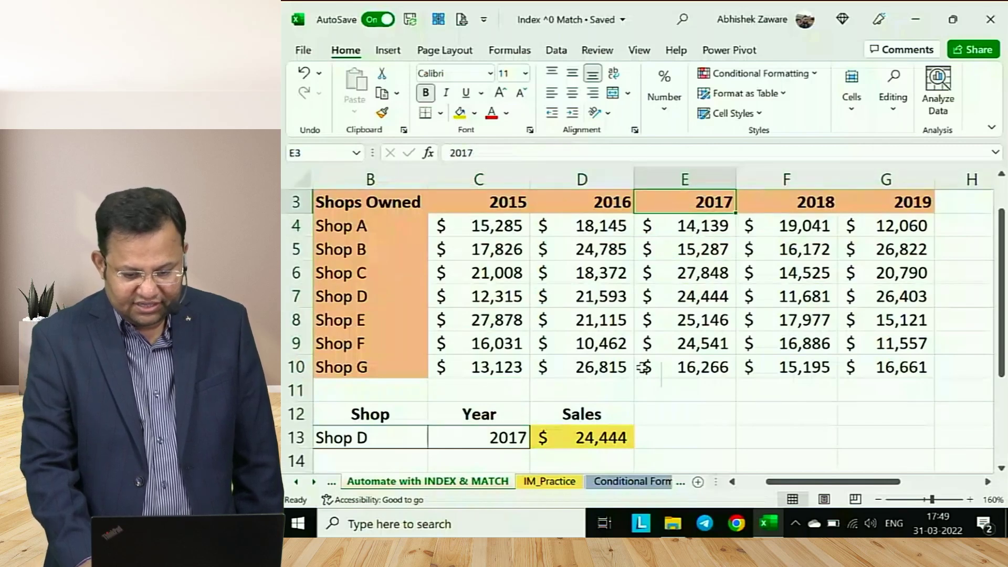
{"action": "key", "text": "Down"}
{"action": "key", "text": "Down"}
{"action": "key", "text": "Down"}
{"action": "key", "text": "Down"}
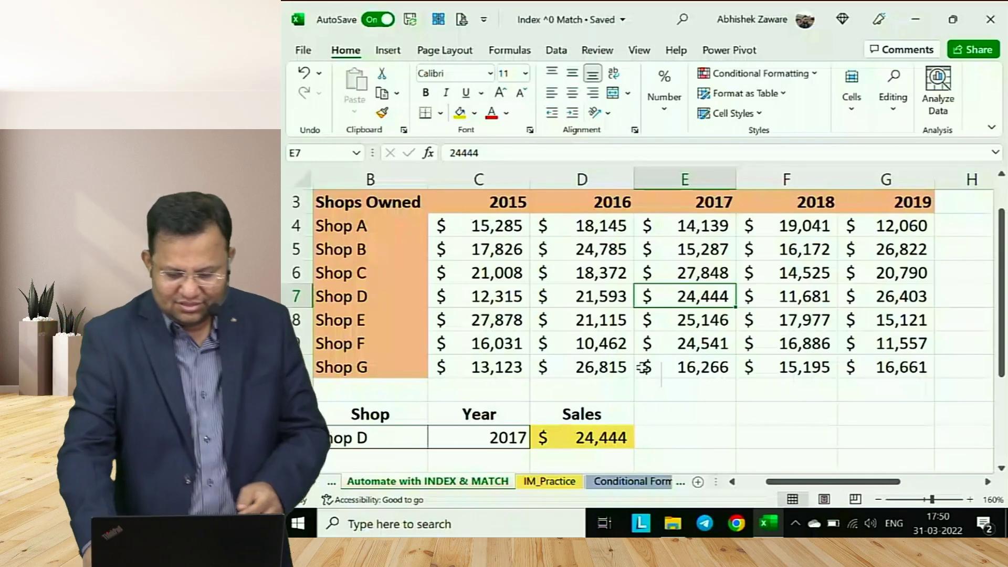
Select the whole sales table with its headers, B3:G10, to review the lookup's data range.
{"action": "key", "text": "Left"}
{"action": "key", "text": "Left"}
{"action": "key", "text": "Up"}
{"action": "key", "text": "Up"}
{"action": "key", "text": "Up"}
{"action": "key", "text": "Up"}
{"action": "key", "text": "Left"}
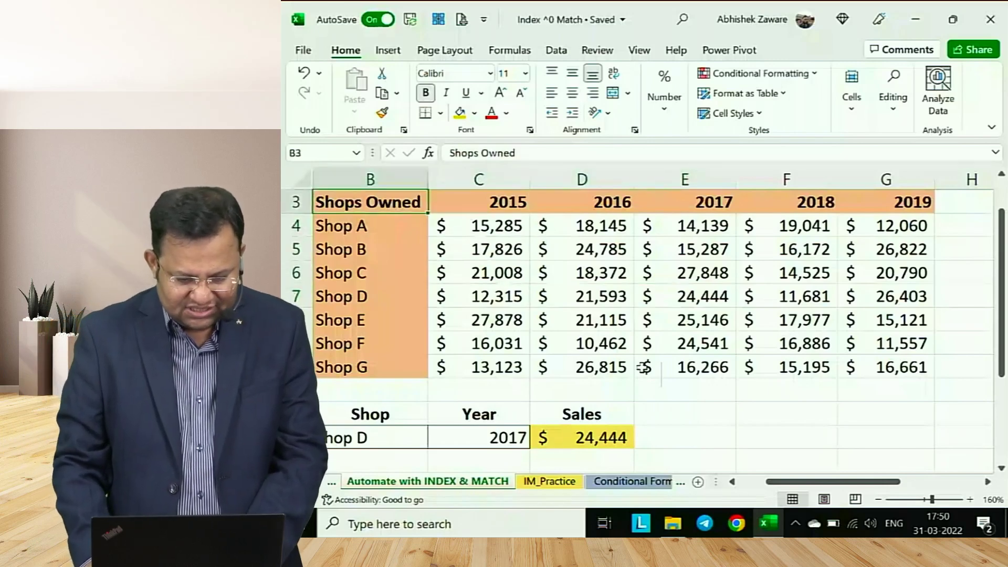
{"action": "key", "text": "ctrl+shift+Down"}
{"action": "key", "text": "ctrl+shift+Right"}
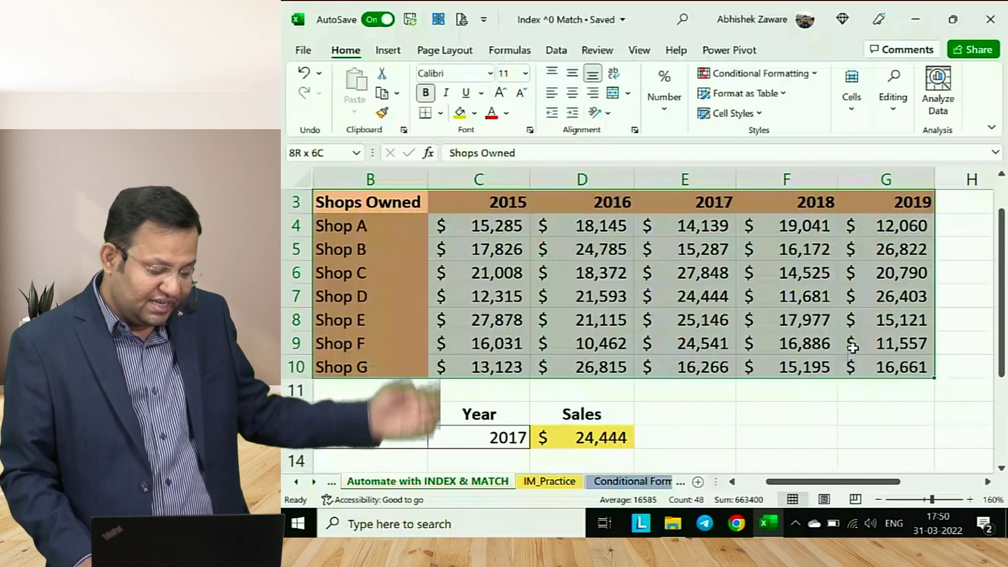
Go through the shop names in column B down to the lookup's shop cell, B13.
{"action": "key", "text": "Left"}
{"action": "key", "text": "Right"}
{"action": "key", "text": "Down"}
{"action": "key", "text": "Down"}
{"action": "key", "text": "Down"}
{"action": "key", "text": "Down"}
{"action": "key", "text": "Down"}
{"action": "key", "text": "Down"}
{"action": "key", "text": "Down"}
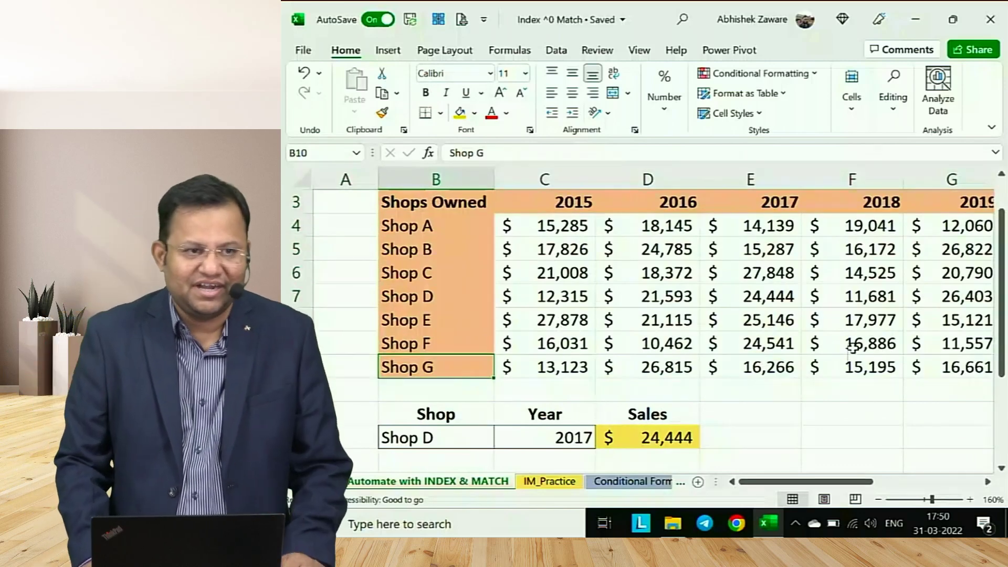
{"action": "key", "text": "Down"}
{"action": "key", "text": "Down"}
{"action": "key", "text": "Down"}
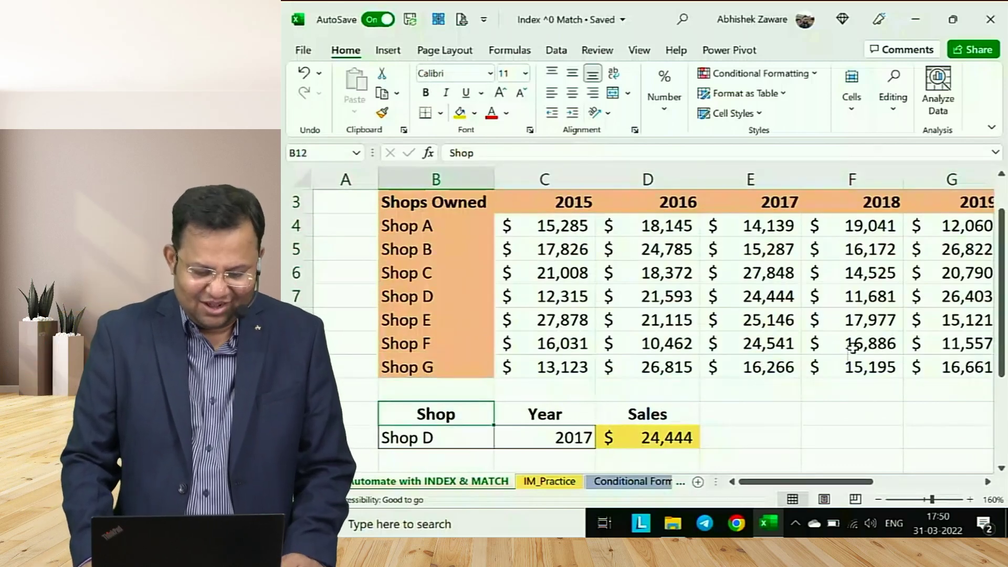
{"action": "key", "text": "Right"}
{"action": "key", "text": "Left"}
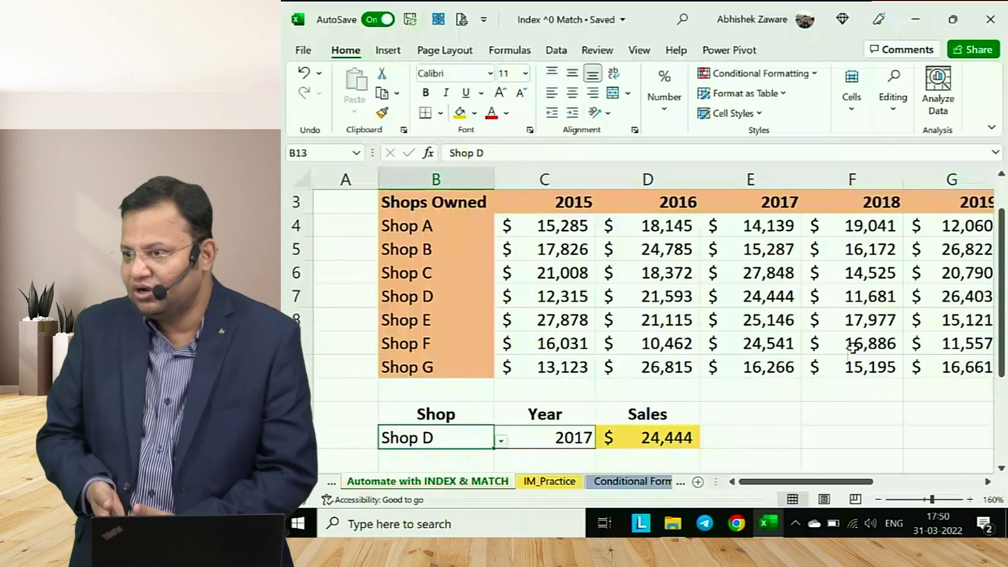
View the INDEX and MATCH formula notes beside the table and return to the lookup row's start.
{"action": "key", "text": "Right"}
{"action": "key", "text": "Right"}
{"action": "key", "text": "Right"}
{"action": "key", "text": "Right"}
{"action": "key", "text": "Right"}
{"action": "key", "text": "Right"}
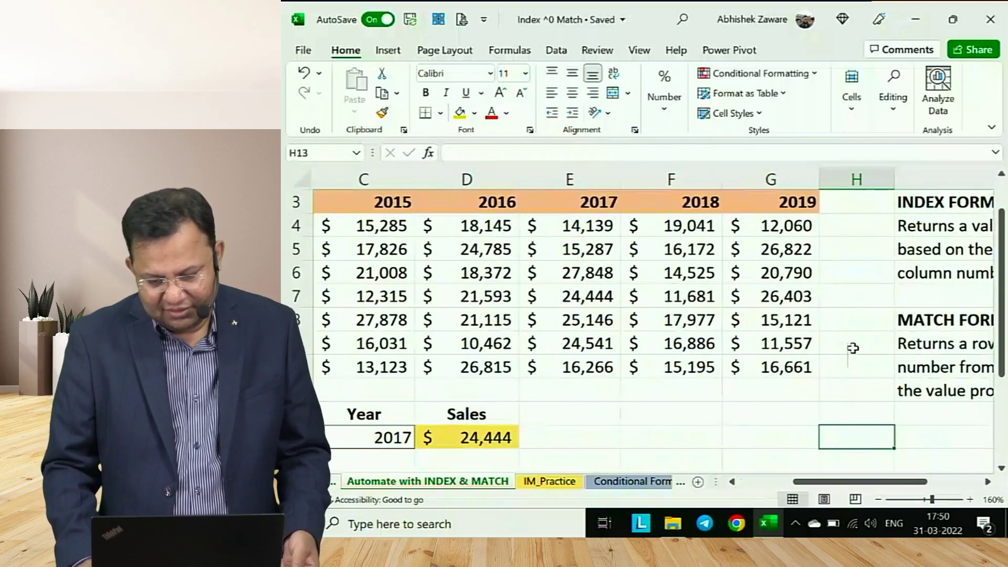
{"action": "key", "text": "Left"}
{"action": "key", "text": "Left"}
{"action": "key", "text": "Left"}
{"action": "key", "text": "Left"}
{"action": "key", "text": "Left"}
{"action": "key", "text": "Left"}
{"action": "key", "text": "Left"}
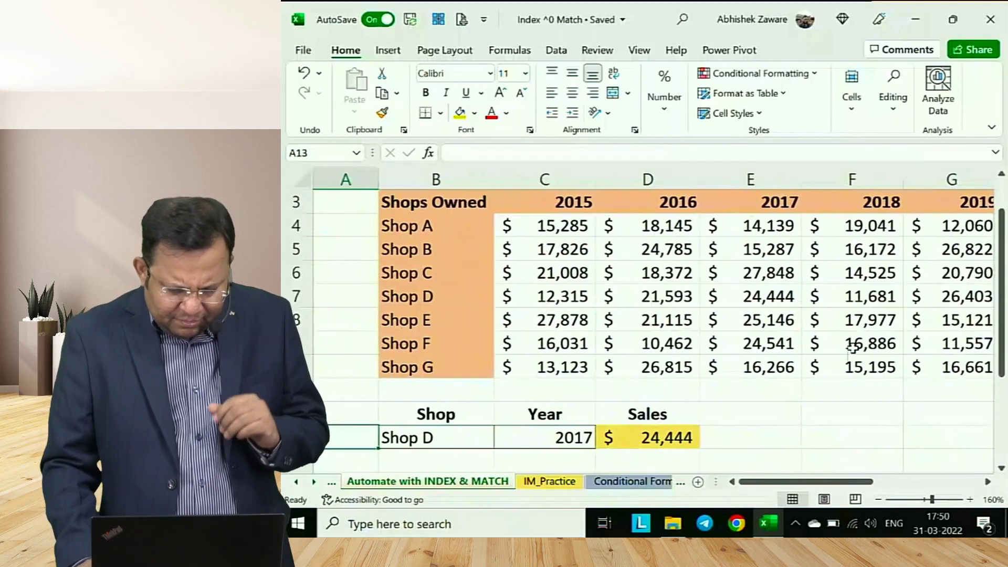
Follow Shop D's row across to E7 and up to the 2017 header in row 3.
{"action": "key", "text": "Up"}
{"action": "key", "text": "Right"}
{"action": "key", "text": "Up"}
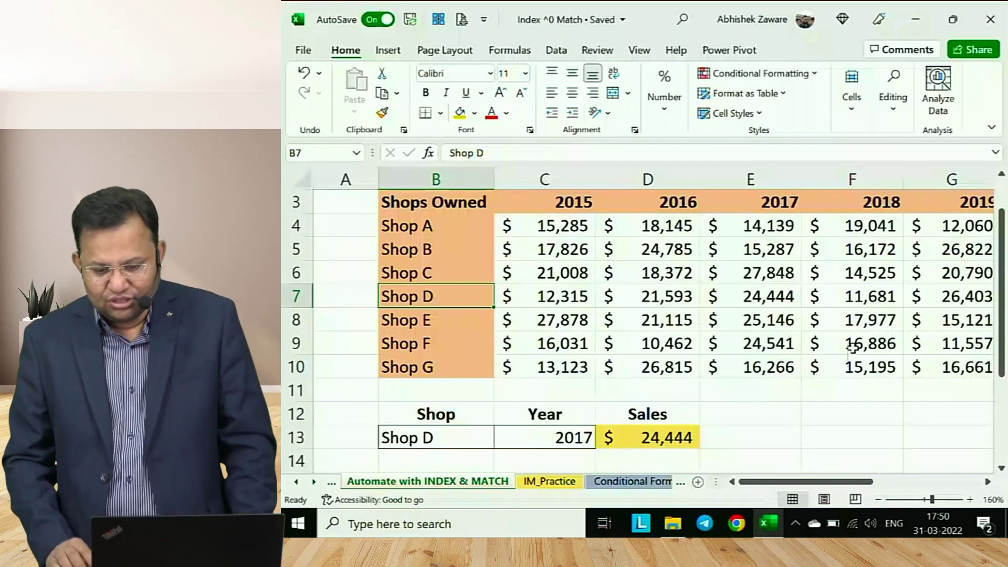
{"action": "key", "text": "Right"}
{"action": "key", "text": "Right"}
{"action": "key", "text": "Right"}
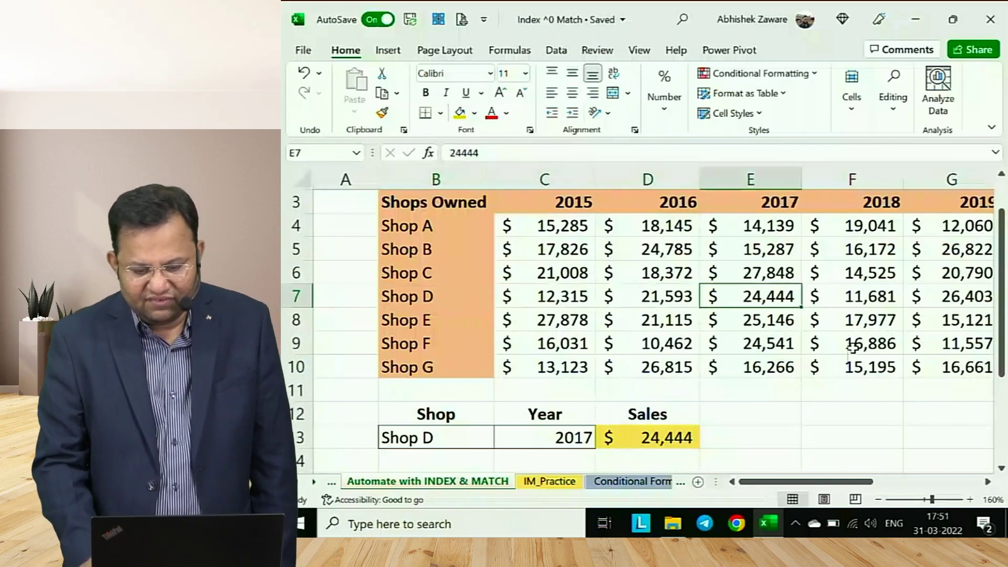
{"action": "key", "text": "Up"}
{"action": "key", "text": "Up"}
{"action": "key", "text": "Up"}
{"action": "key", "text": "Up"}
Copy the whole sales table with its headers, B3:G10, into a new workbook starting at A1.
{"action": "key", "text": "Left"}
{"action": "key", "text": "Left"}
{"action": "key", "text": "Left"}
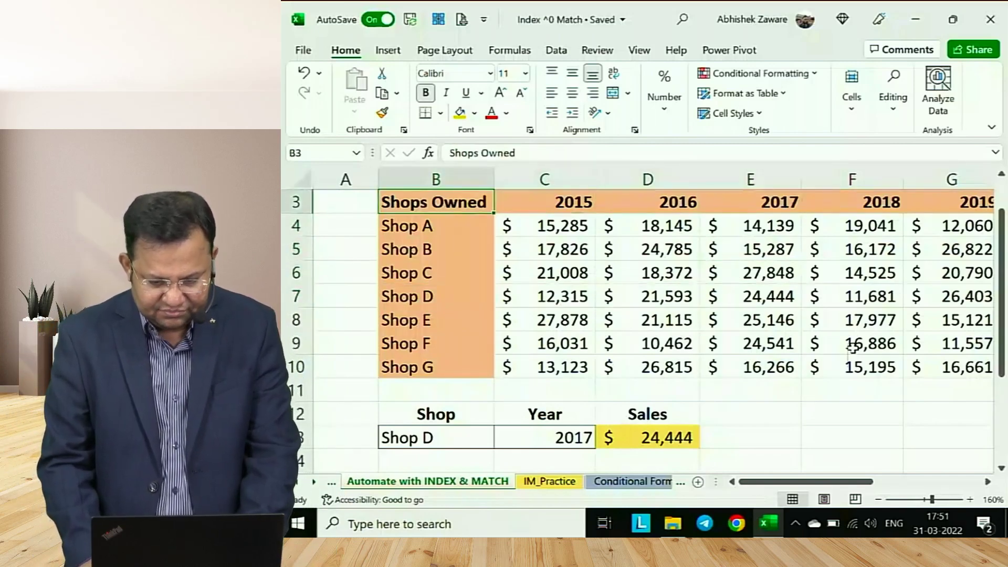
{"action": "key", "text": "shift+Right"}
{"action": "key", "text": "shift+Right"}
{"action": "key", "text": "Left"}
{"action": "key", "text": "Right"}
{"action": "key", "text": "ctrl+shift+Right"}
{"action": "key", "text": "ctrl+shift+Down"}
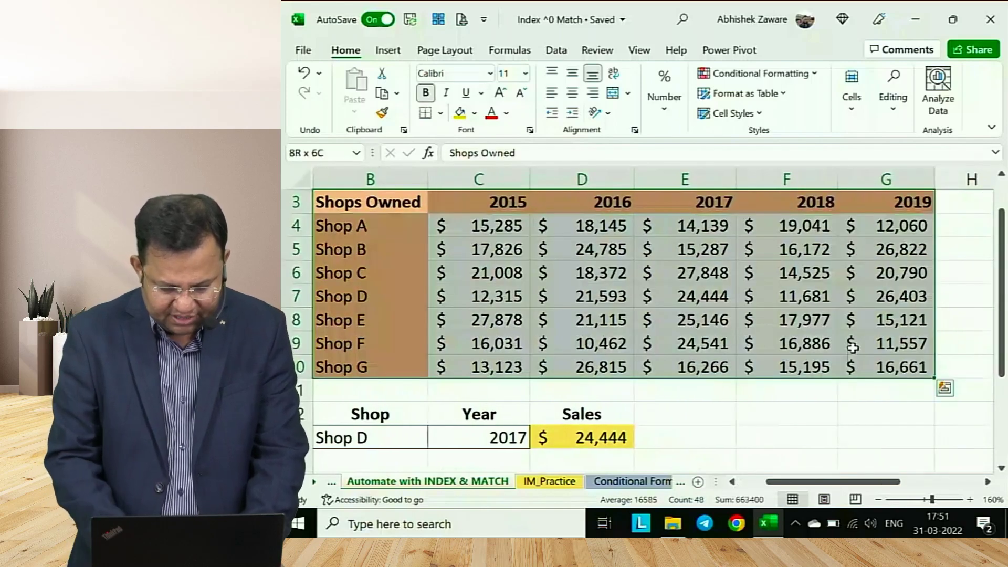
{"action": "key", "text": "ctrl+c"}
{"action": "key", "text": "ctrl+n"}
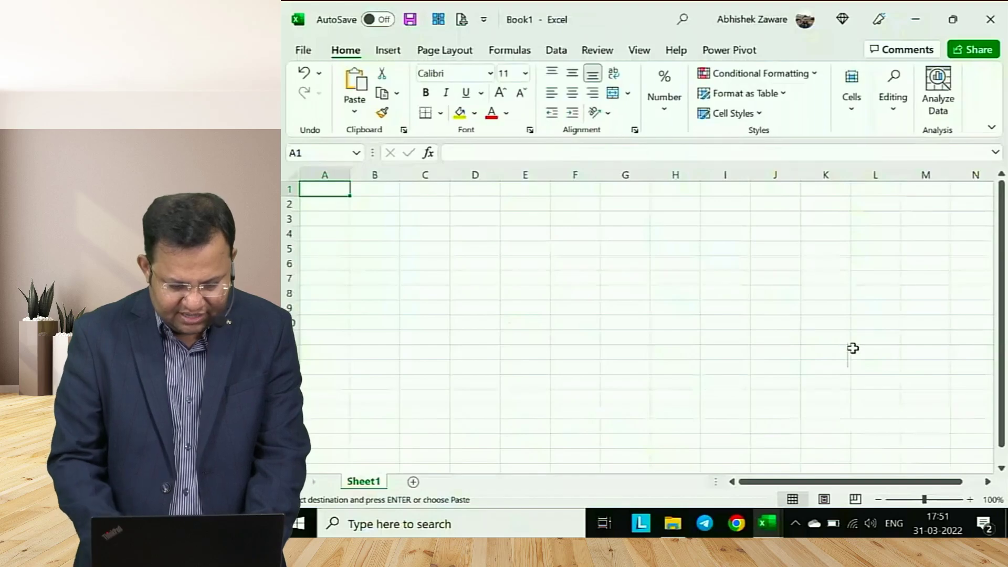
{"action": "key", "text": "ctrl+v"}
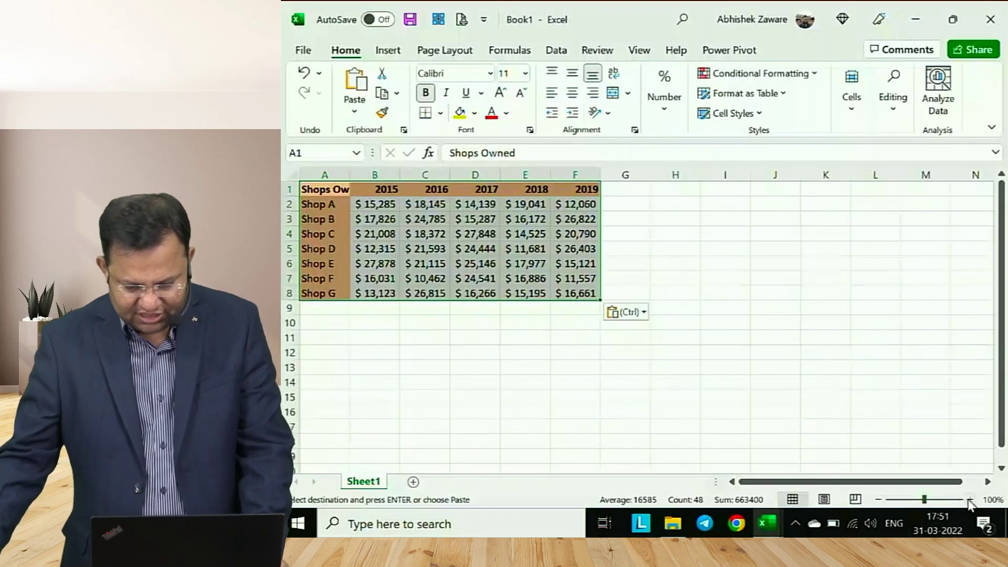
Enlarge the new workbook's view to 130% and select cell A1.
{"action": "left_click", "coordinate": [970, 500]}
{"action": "left_click", "coordinate": [970, 499]}
{"action": "left_click", "coordinate": [970, 500]}
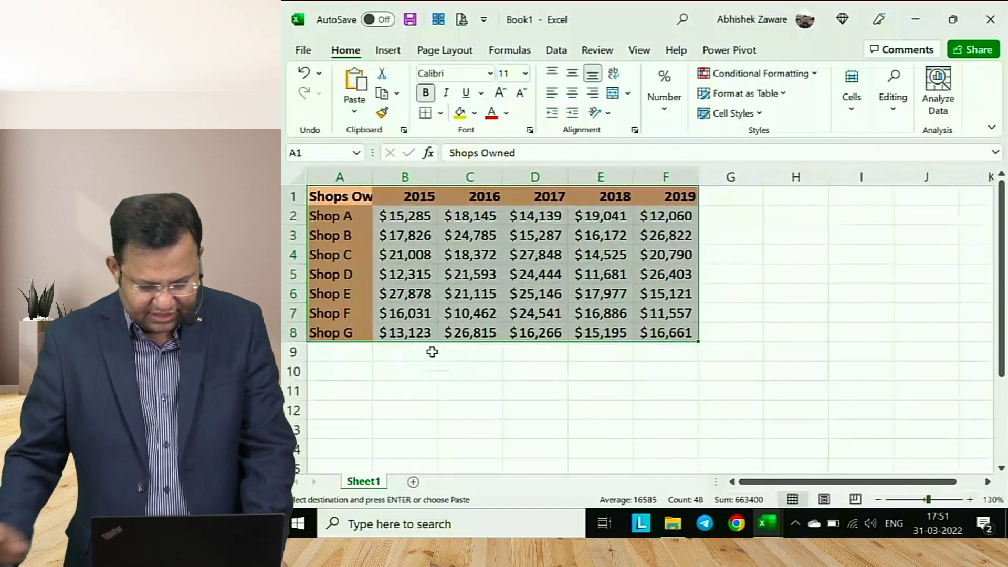
{"action": "key", "text": "ctrl+Home"}
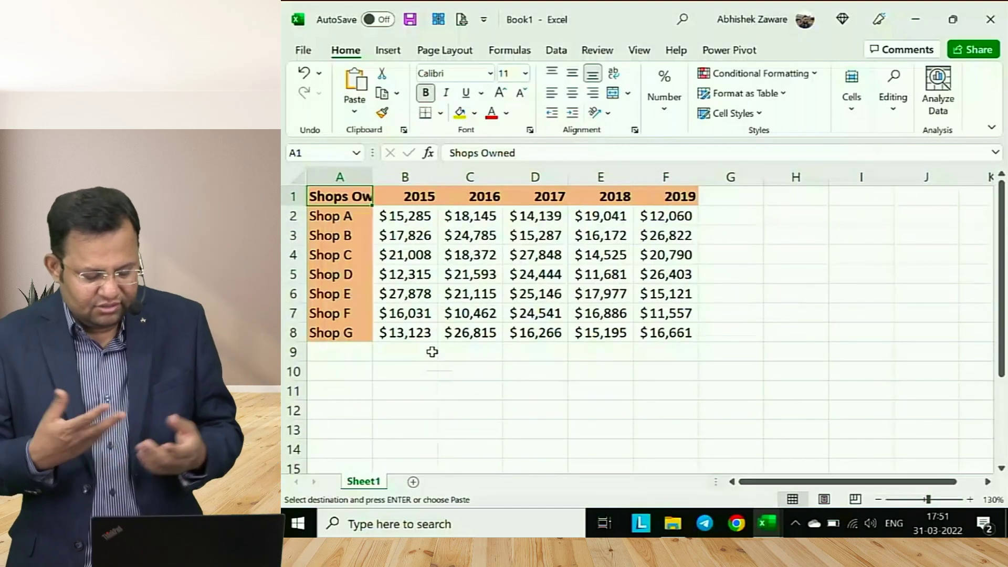
Browse the source workbook's sheets as far as CF_Practice and return to the Automate with INDEX & MATCH sheet.
{"action": "key", "text": "alt+Tab"}
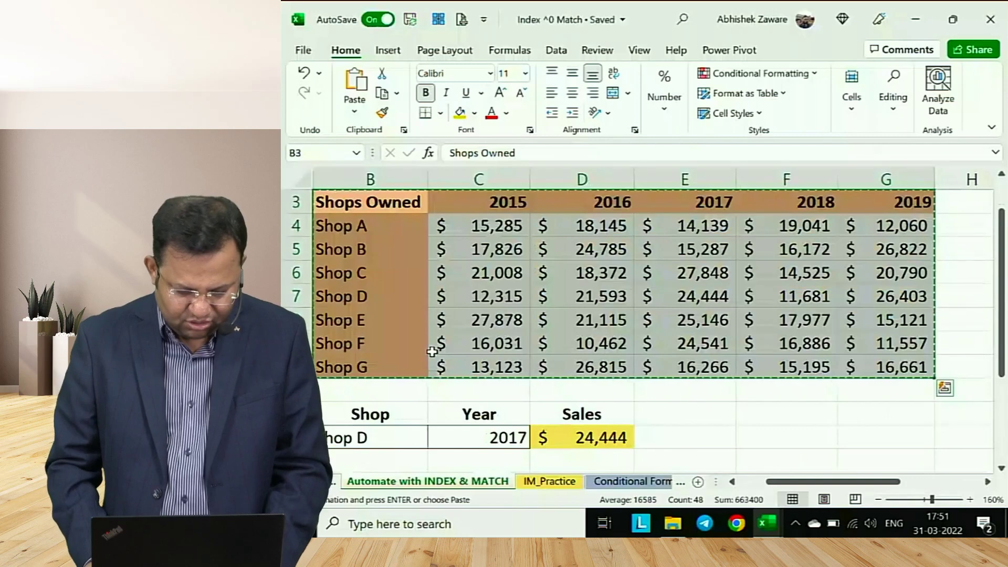
{"action": "key", "text": "ctrl+Page_Down"}
{"action": "key", "text": "ctrl+Page_Down"}
{"action": "key", "text": "ctrl+Page_Down"}
{"action": "key", "text": "ctrl+Page_Down"}
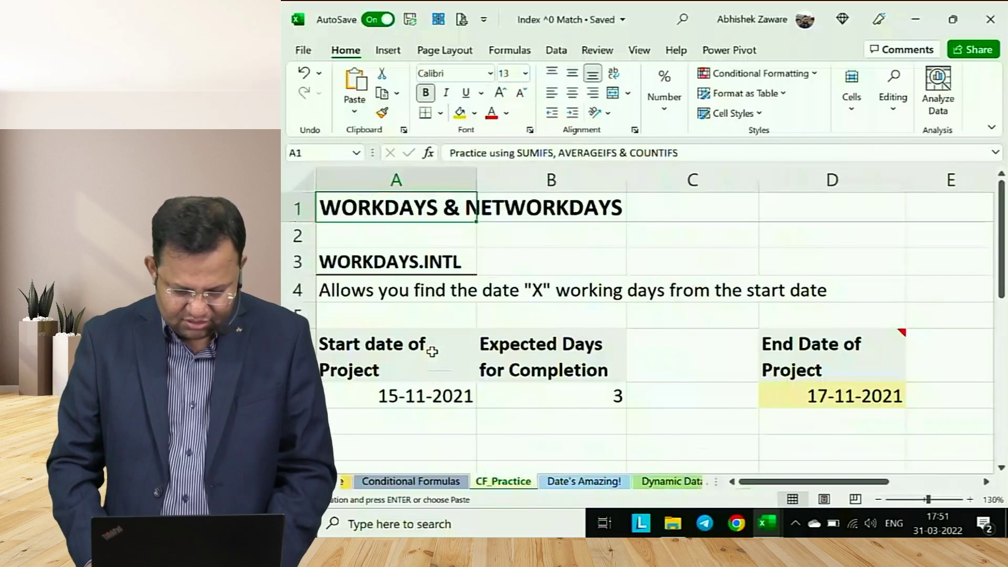
{"action": "key", "text": "ctrl+Page_Up"}
{"action": "key", "text": "ctrl+Page_Up"}
{"action": "key", "text": "ctrl+Page_Up"}
{"action": "key", "text": "ctrl+Page_Up"}
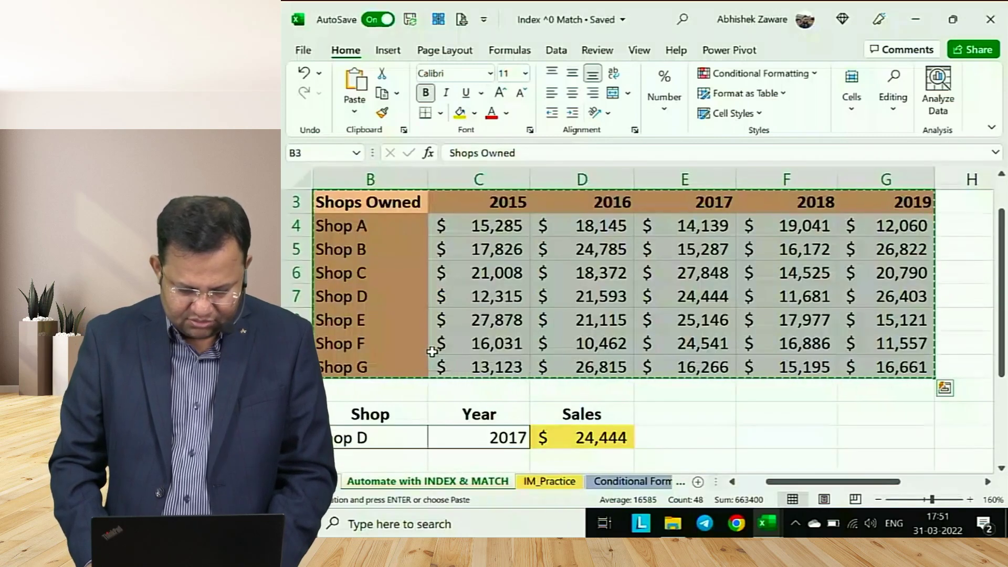
Return to the new workbook Book1 and widen column A to fit its contents.
{"action": "key", "text": "alt+Tab"}
{"action": "key", "text": "Down"}
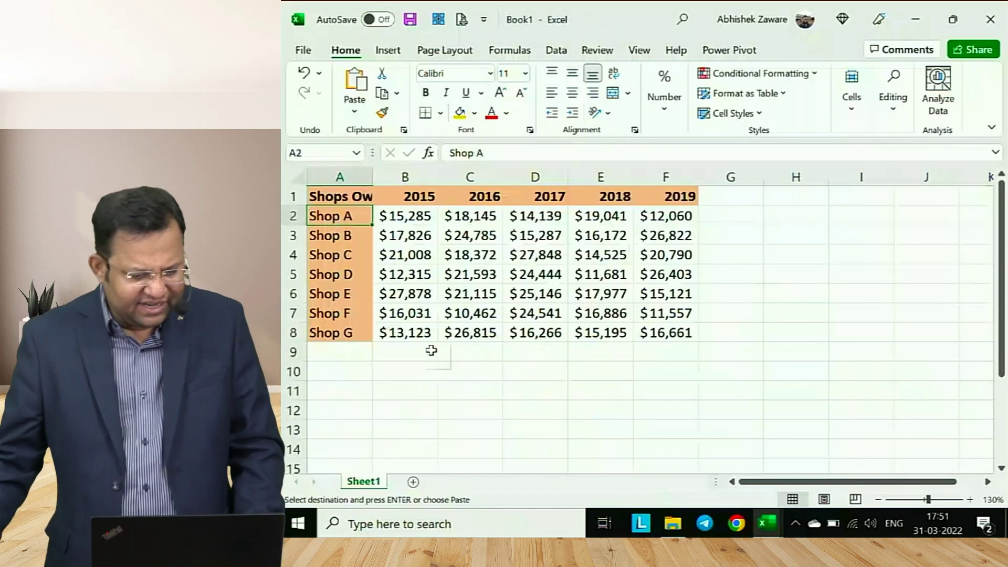
{"action": "double_click", "coordinate": [373, 177]}
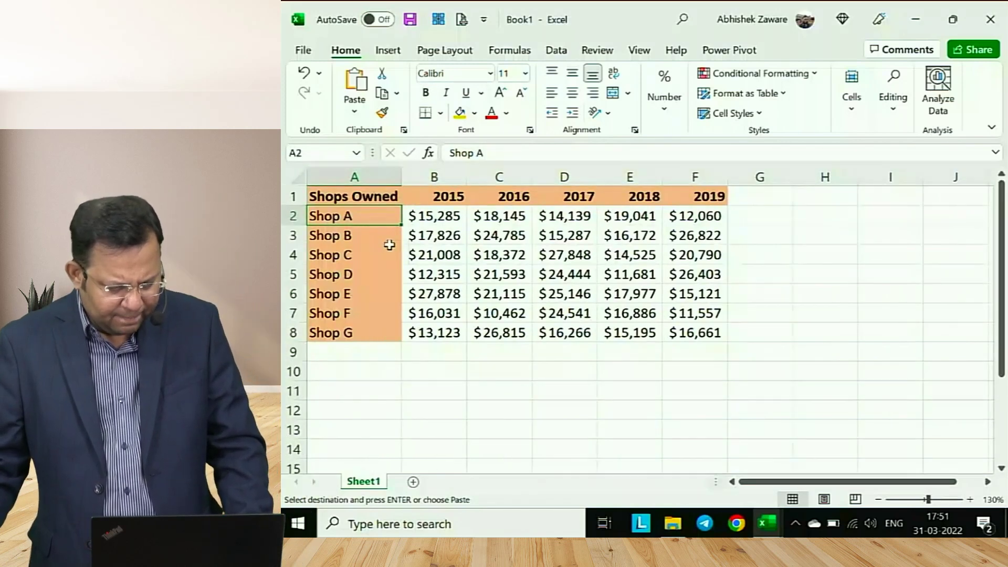
Review the shop names down column A and the year headers across row 1, ending at A1.
{"action": "key", "text": "ctrl+Down"}
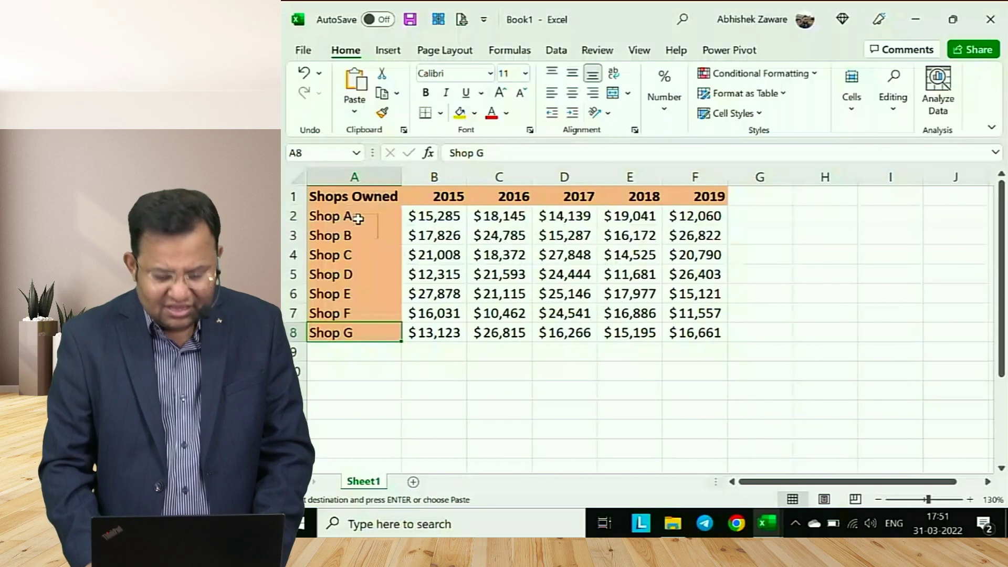
{"action": "key", "text": "ctrl+Up"}
{"action": "key", "text": "Right"}
{"action": "key", "text": "Right"}
{"action": "key", "text": "Right"}
{"action": "key", "text": "Right"}
{"action": "key", "text": "Right"}
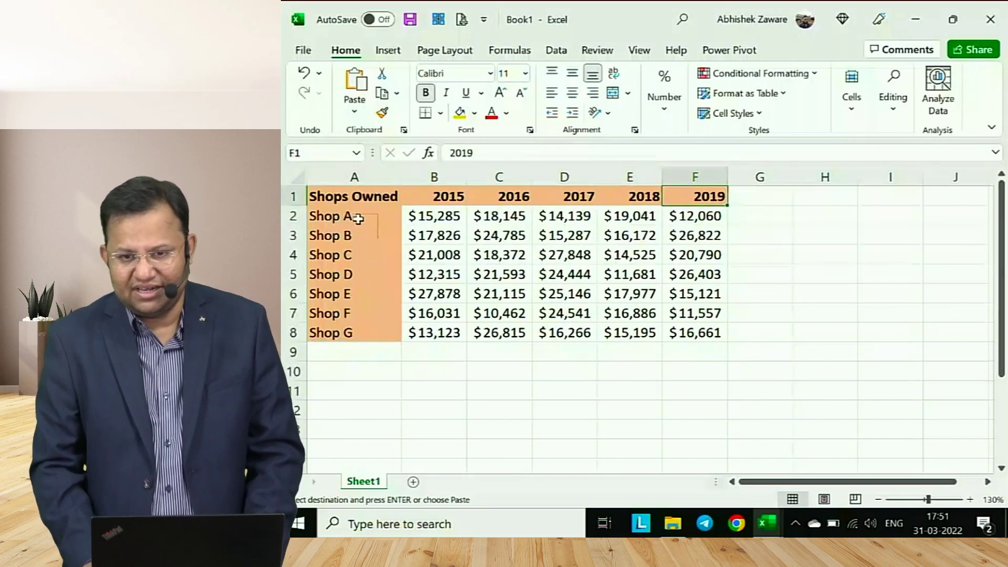
{"action": "key", "text": "Left"}
{"action": "key", "text": "Left"}
{"action": "key", "text": "Left"}
{"action": "key", "text": "Left"}
{"action": "key", "text": "Left"}
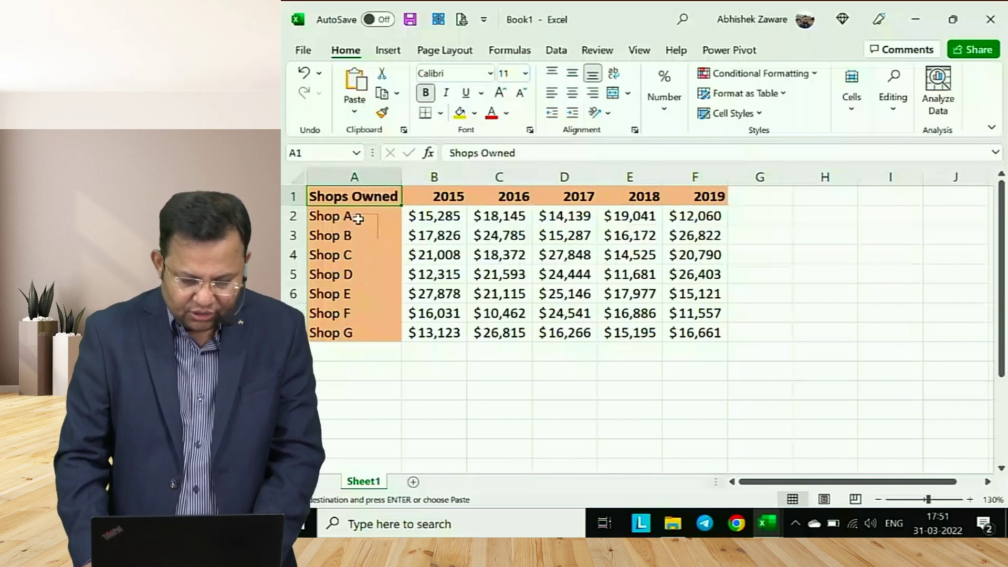
Go to the 2017 header in row 1 and follow its column down to Shop D's sales in D5.
{"action": "key", "text": "Right"}
{"action": "key", "text": "Right"}
{"action": "key", "text": "Right"}
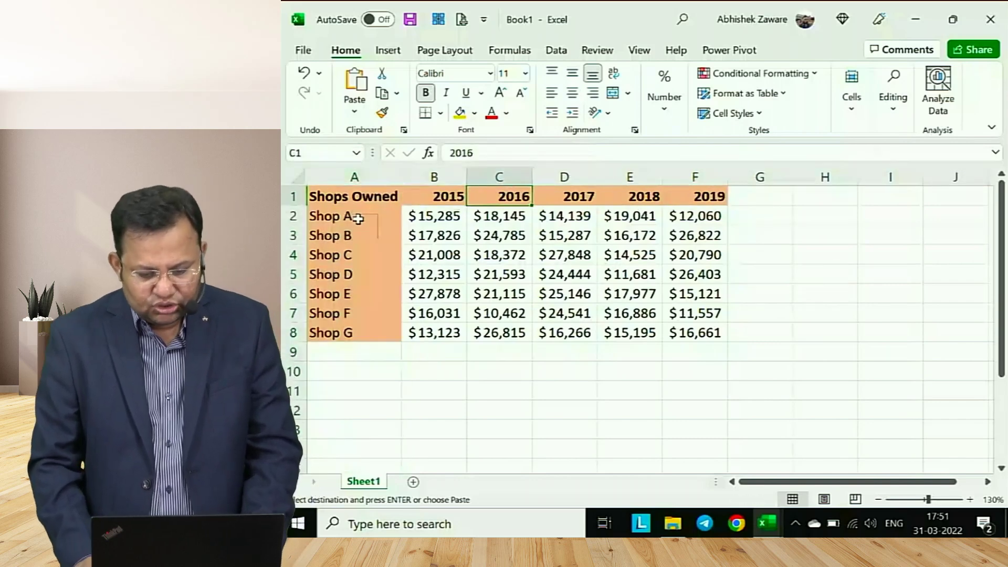
{"action": "key", "text": "Down"}
{"action": "key", "text": "Down"}
{"action": "key", "text": "Down"}
{"action": "key", "text": "Down"}
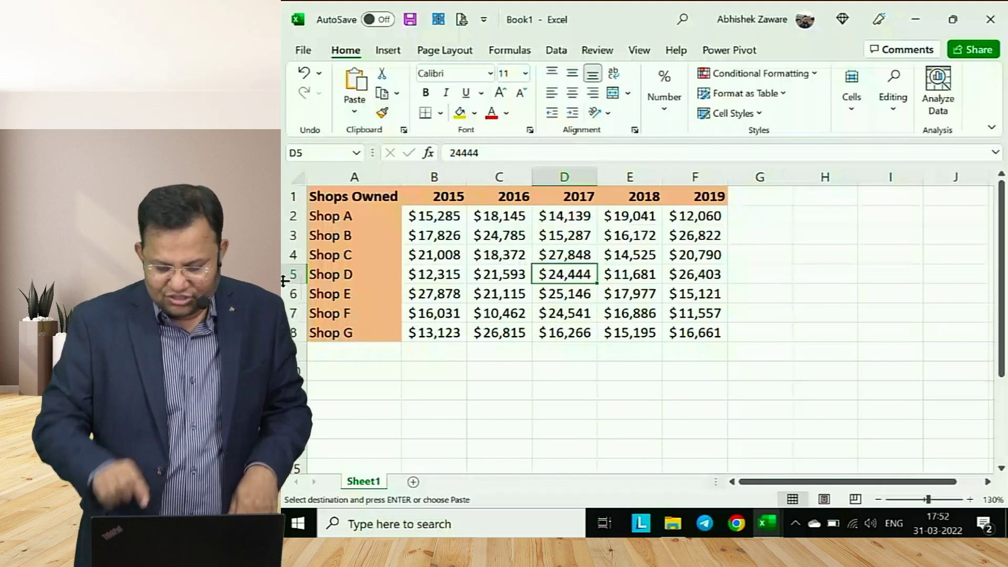
Enter the label Shop Name in cell A10, below the sales table.
{"action": "key", "text": "Down"}
{"action": "key", "text": "Down"}
{"action": "key", "text": "Down"}
{"action": "key", "text": "Down"}
{"action": "key", "text": "Down"}
{"action": "key", "text": "Down"}
{"action": "key", "text": "Left"}
{"action": "key", "text": "Left"}
{"action": "key", "text": "Left"}
{"action": "key", "text": "Up"}
{"action": "type", "text": "S"}
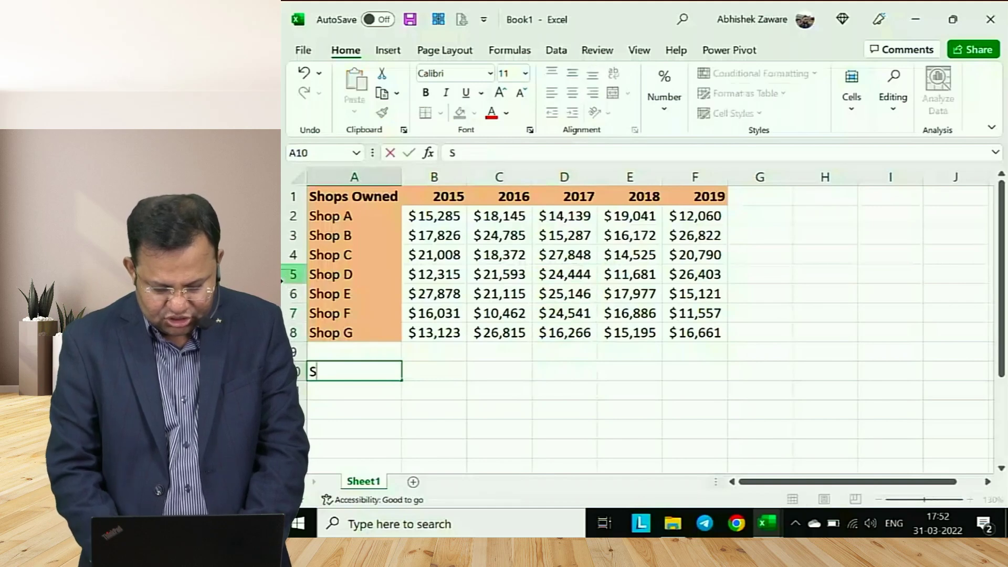
{"action": "type", "text": "hop Name"}
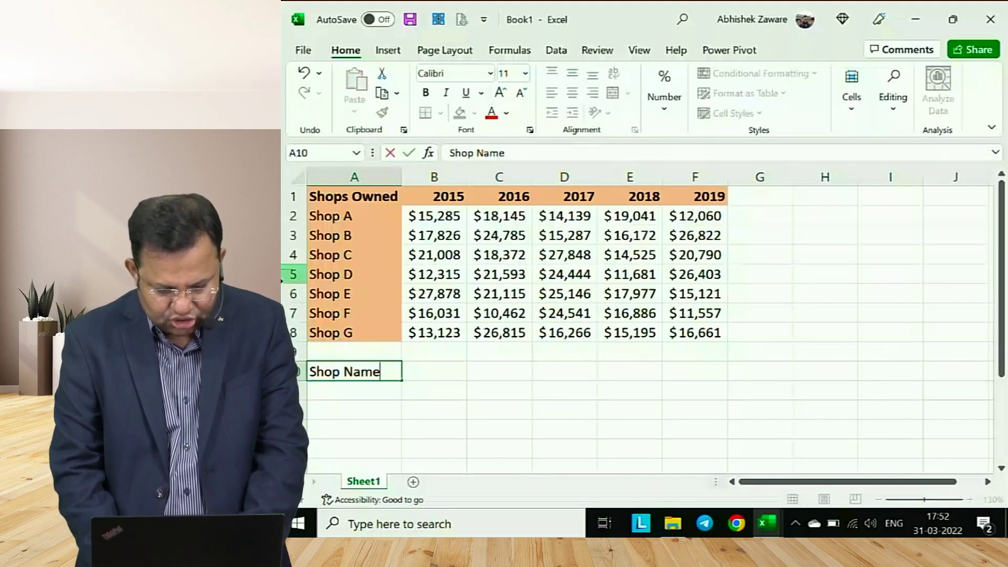
{"action": "key", "text": "Tab"}
Highlight the list of shop names in A2:A8.
{"action": "key", "text": "Left"}
{"action": "key", "text": "Up"}
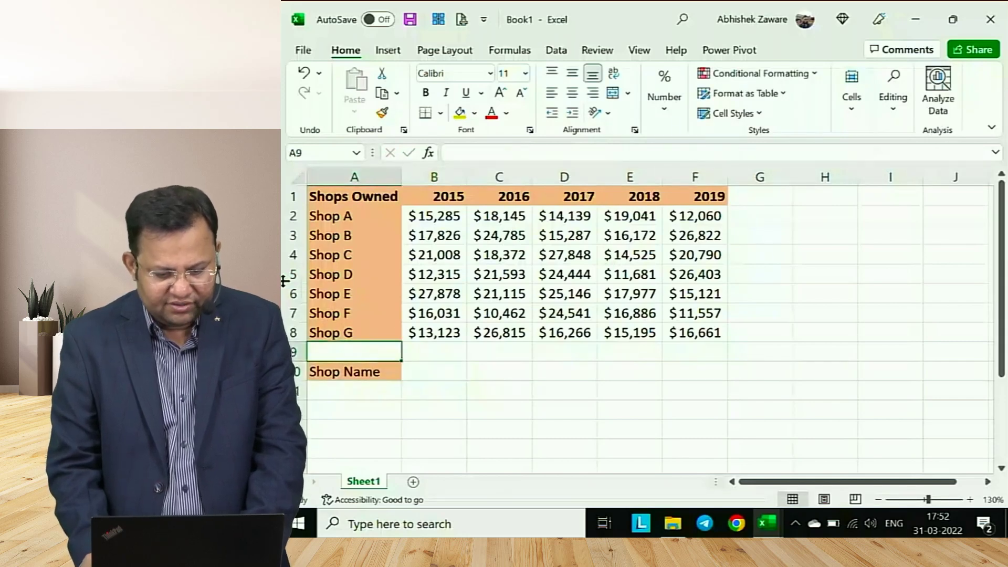
{"action": "key", "text": "Up"}
{"action": "key", "text": "Up"}
{"action": "key", "text": "Up"}
{"action": "key", "text": "Up"}
{"action": "key", "text": "Up"}
{"action": "key", "text": "Up"}
{"action": "key", "text": "Up"}
{"action": "key", "text": "shift+Down"}
{"action": "key", "text": "shift+Down"}
{"action": "key", "text": "shift+Down"}
{"action": "key", "text": "shift+Down"}
{"action": "key", "text": "shift+Down"}
{"action": "key", "text": "shift+Down"}
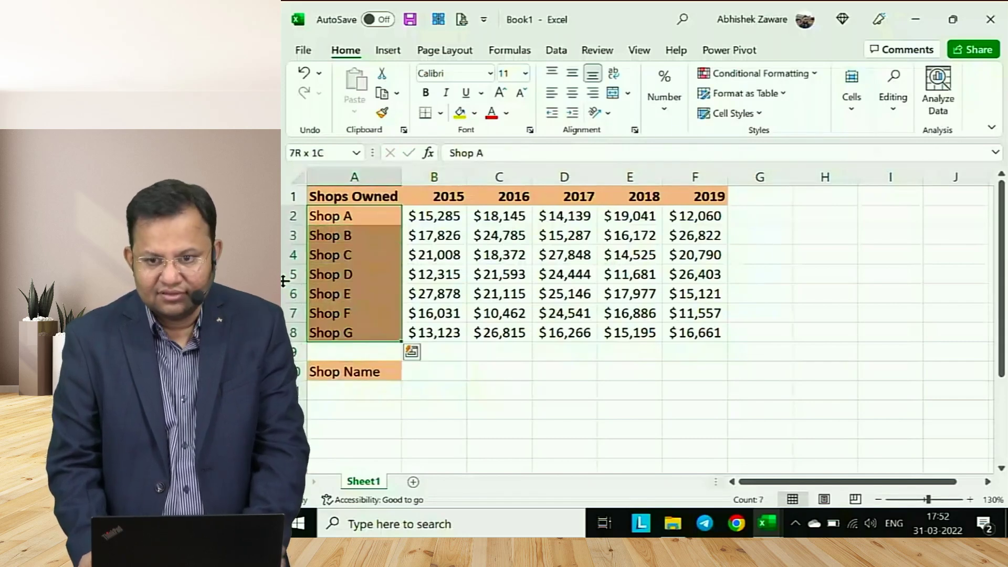
Start a data validation rule for cell B10, beside the Shop Name label, and set it to allow a List.
{"action": "key", "text": "Right"}
{"action": "key", "text": "Down"}
{"action": "key", "text": "Down"}
{"action": "key", "text": "Down"}
{"action": "key", "text": "Down"}
{"action": "key", "text": "Down"}
{"action": "key", "text": "Down"}
{"action": "key", "text": "Down"}
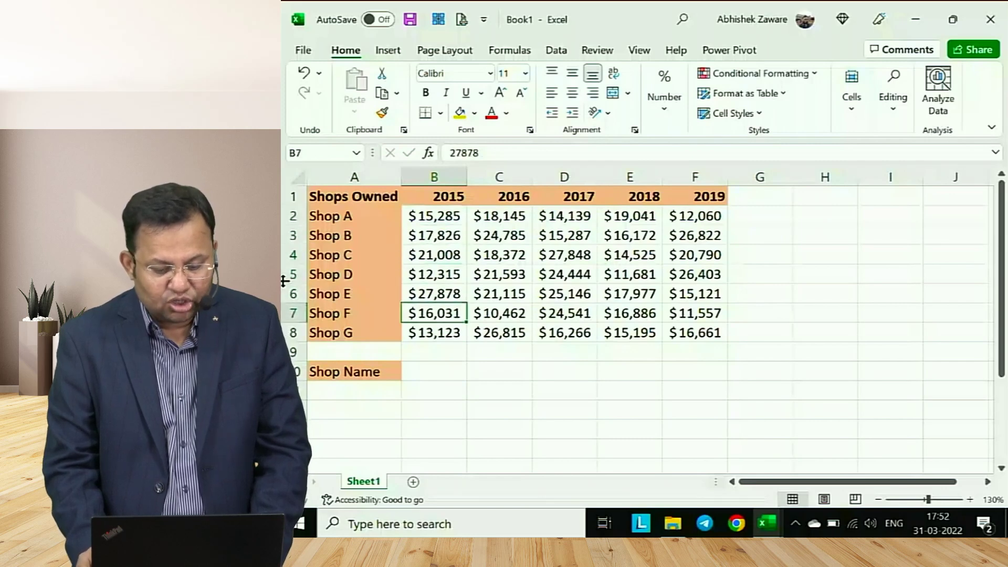
{"action": "key", "text": "Down"}
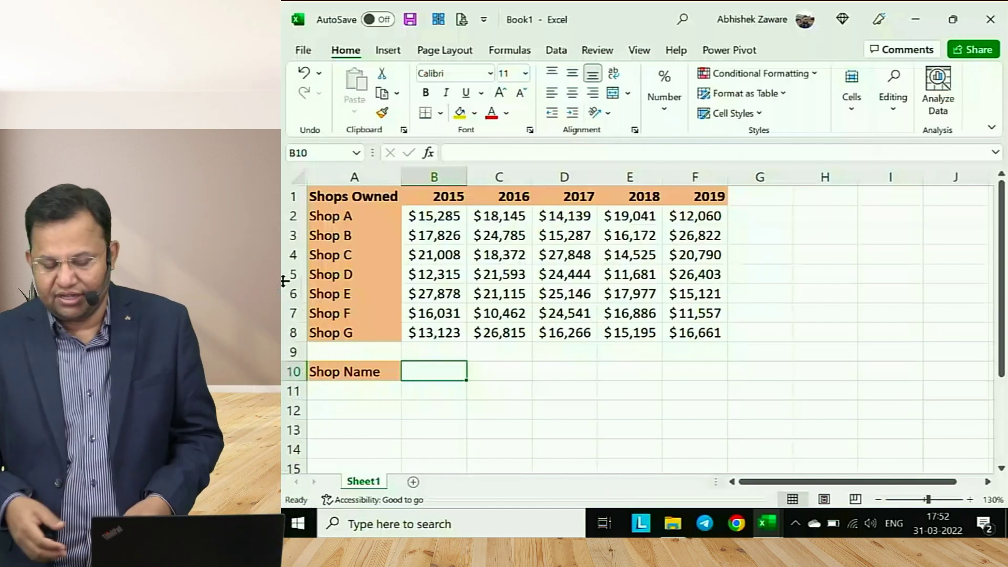
{"action": "left_click", "coordinate": [553, 49]}
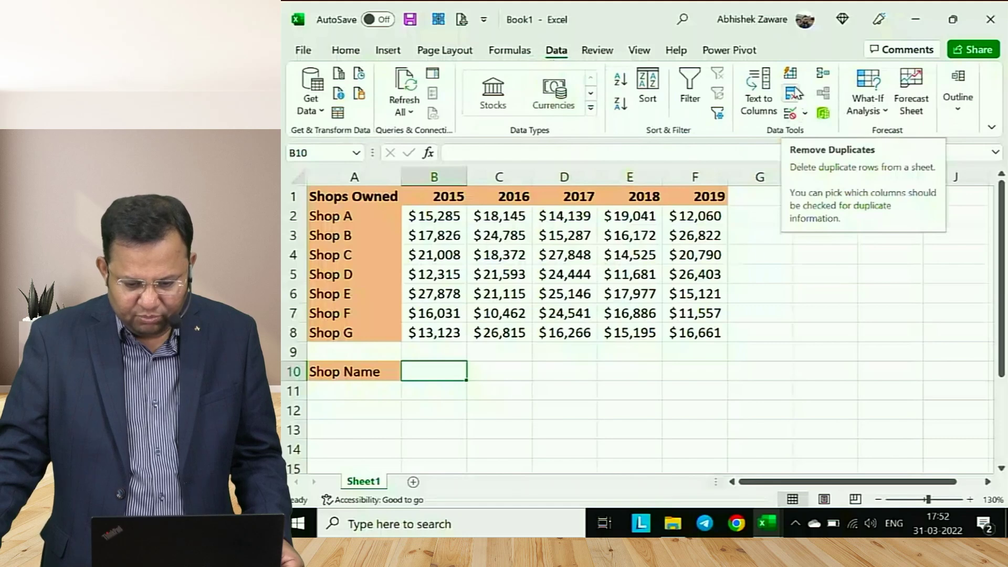
{"action": "left_click", "coordinate": [805, 116]}
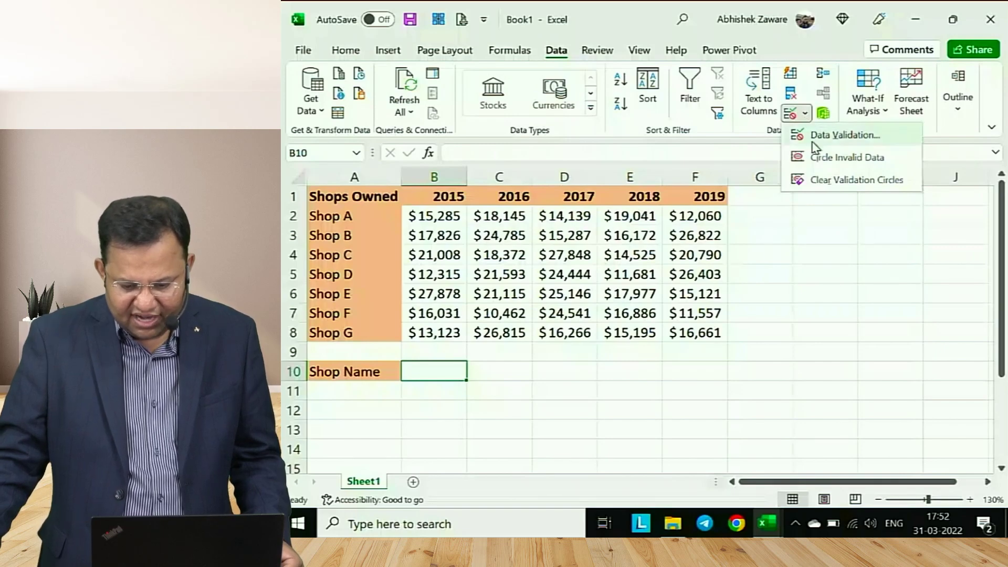
{"action": "left_click", "coordinate": [814, 137]}
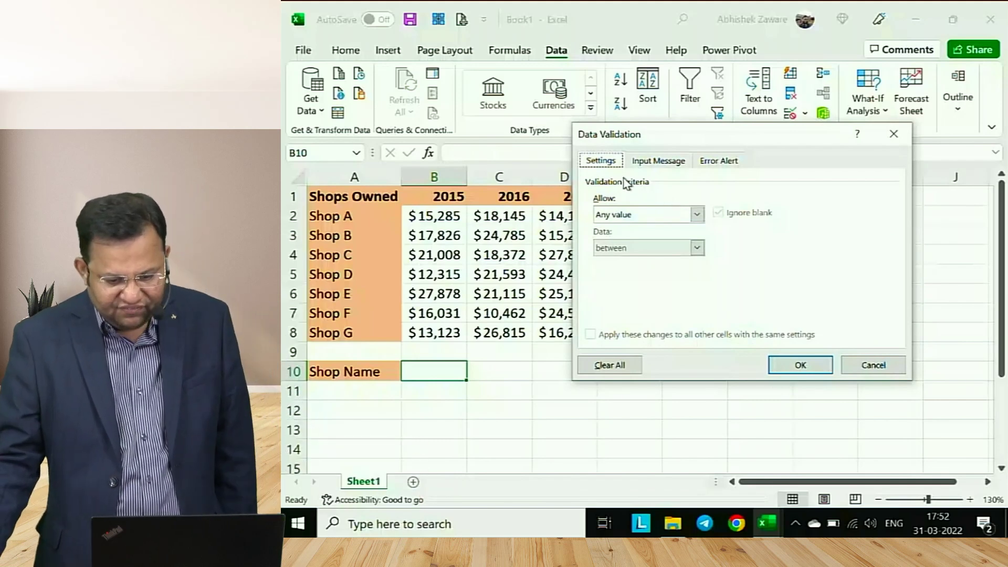
{"action": "left_click", "coordinate": [626, 218]}
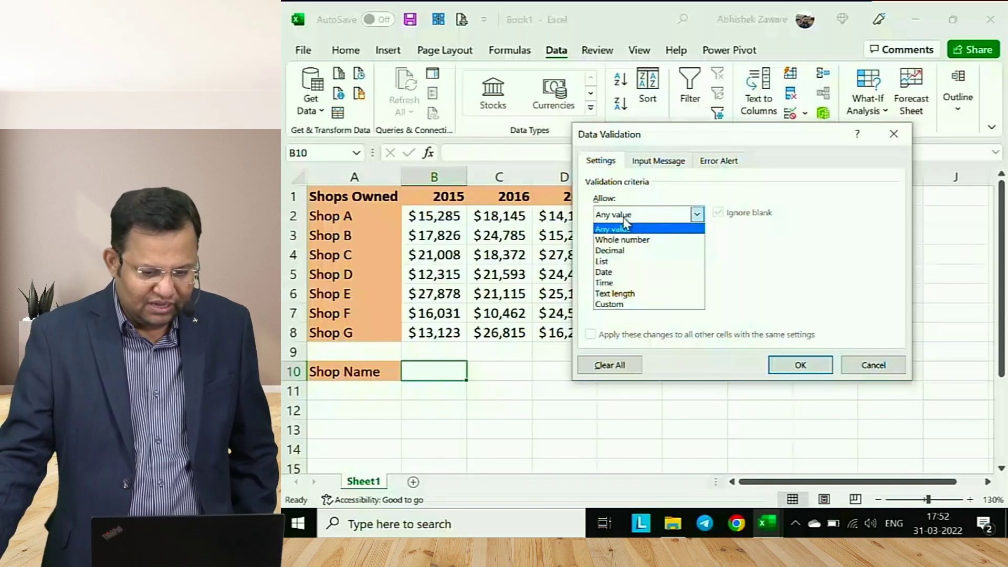
{"action": "left_click", "coordinate": [627, 263]}
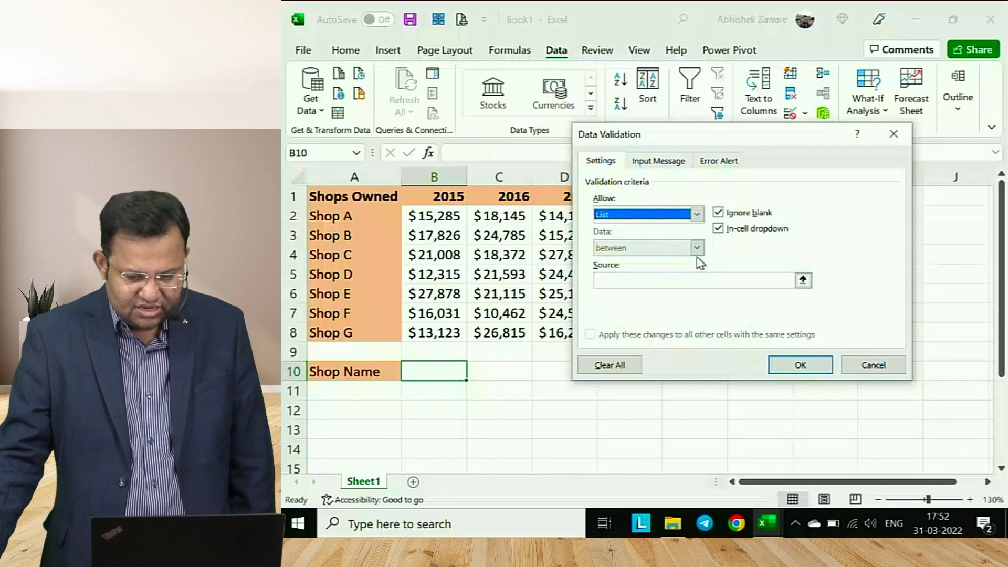
Set the list source to the shop names in A2:A8, view the error alert settings, and apply the validation.
{"action": "left_click", "coordinate": [803, 281]}
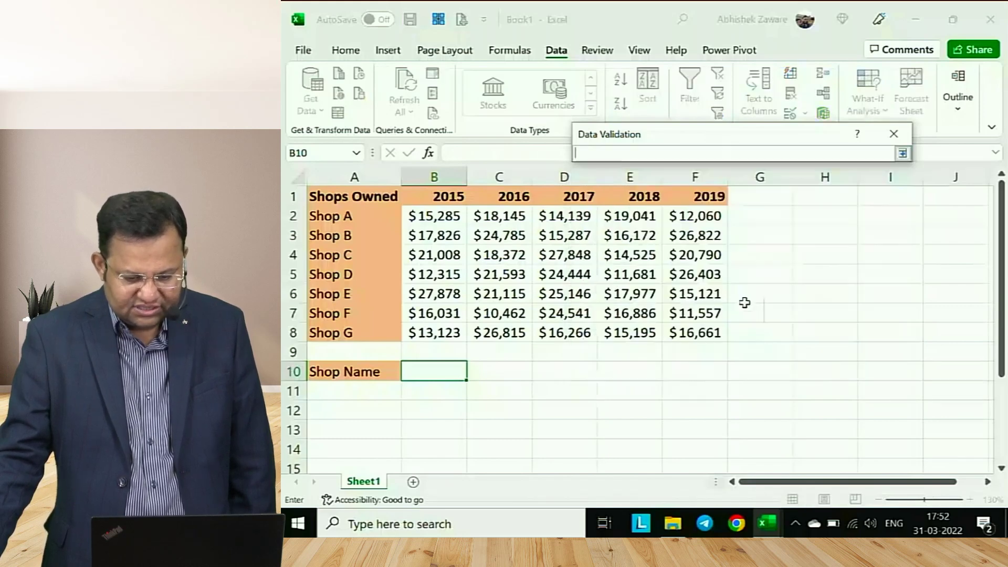
{"action": "left_click_drag", "start_coordinate": [386, 220], "coordinate": [371, 330]}
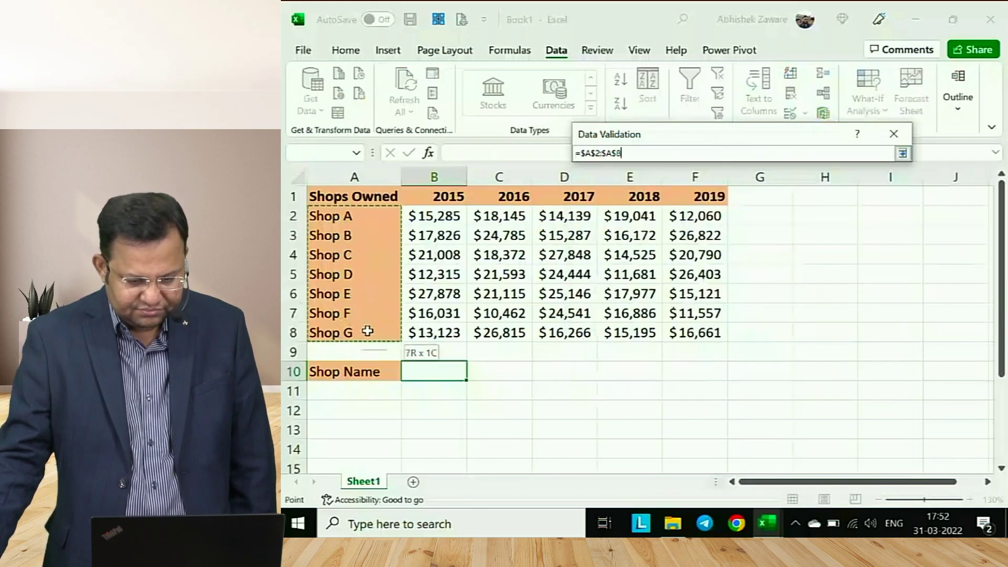
{"action": "left_click", "coordinate": [902, 153]}
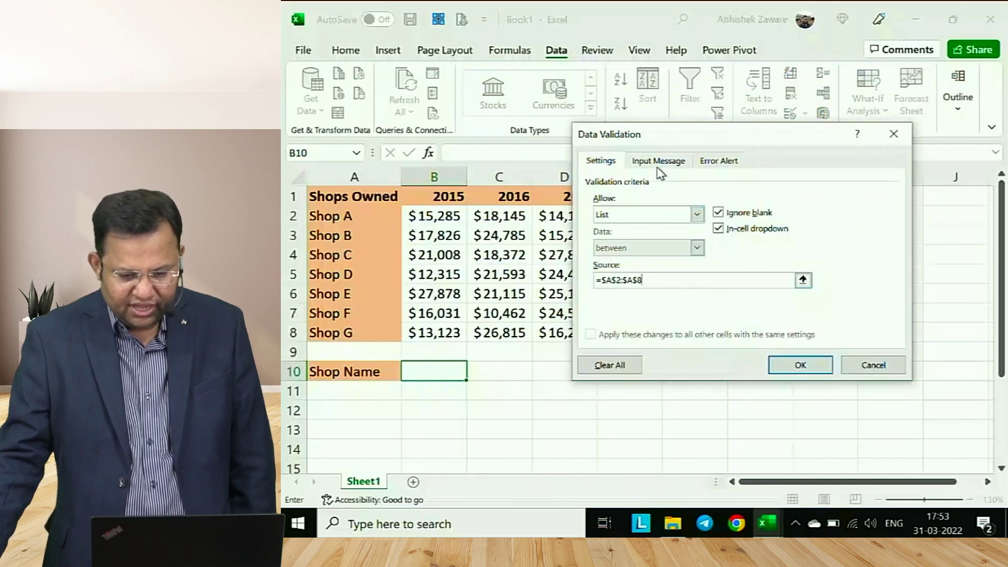
{"action": "left_click", "coordinate": [710, 165]}
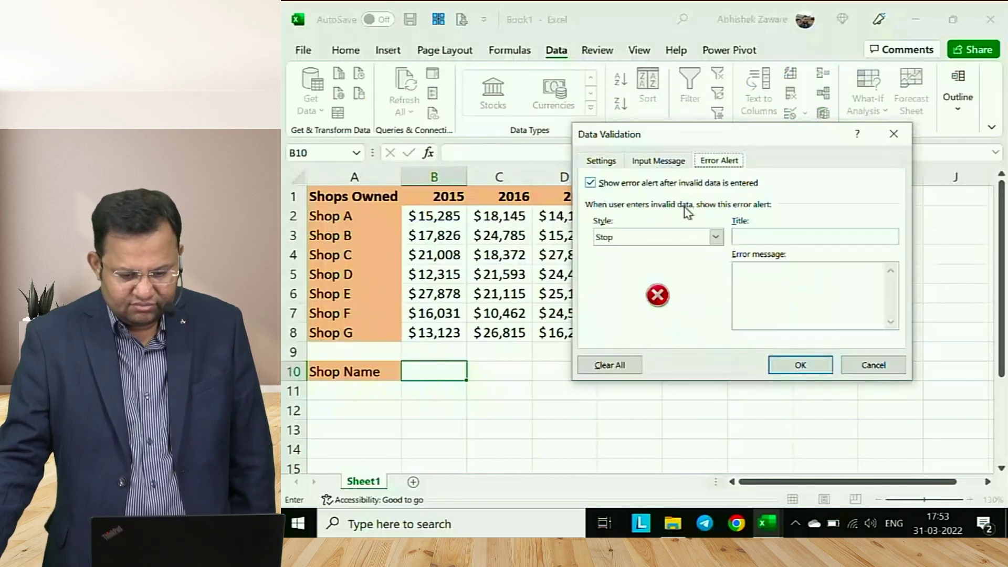
{"action": "left_click", "coordinate": [812, 368]}
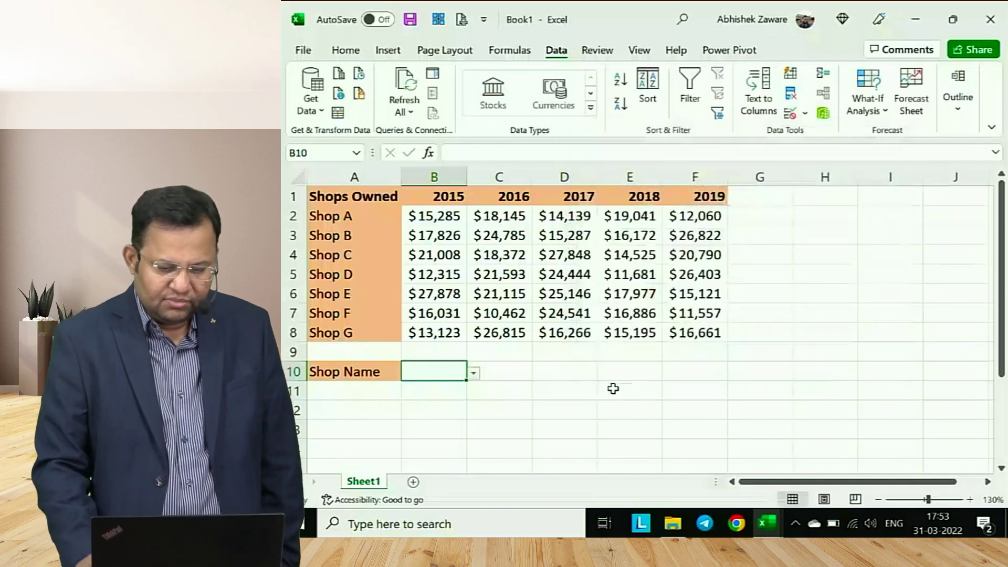
View the shop choices in B10's dropdown list, close it, and enter Shop a in the cell.
{"action": "left_click", "coordinate": [473, 373]}
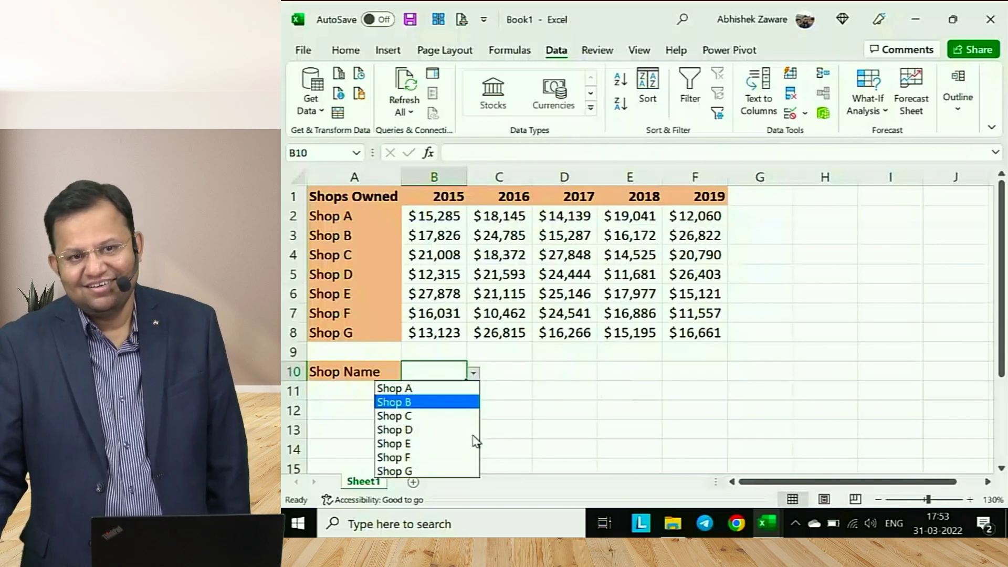
{"action": "left_click", "coordinate": [549, 390]}
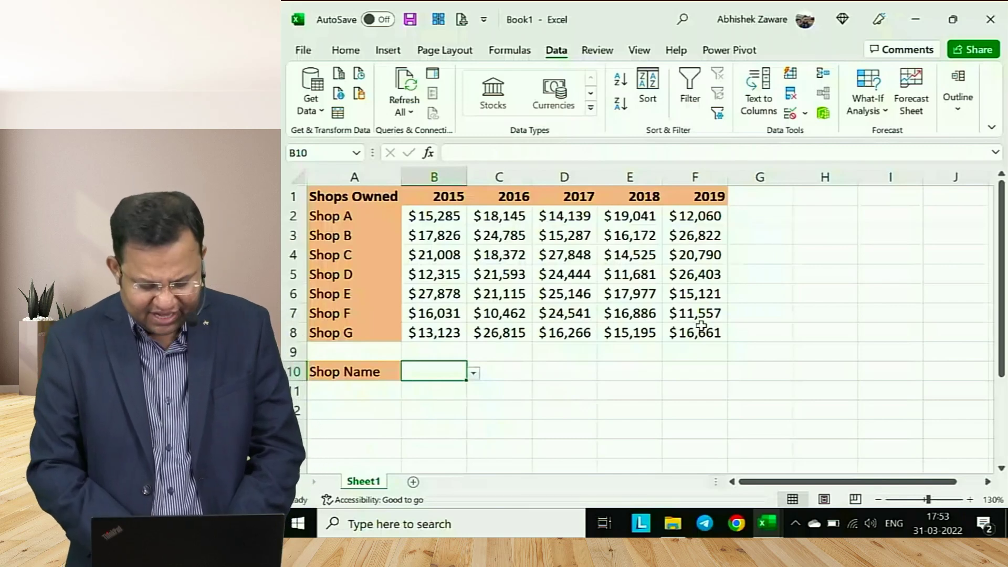
{"action": "type", "text": "Shop"}
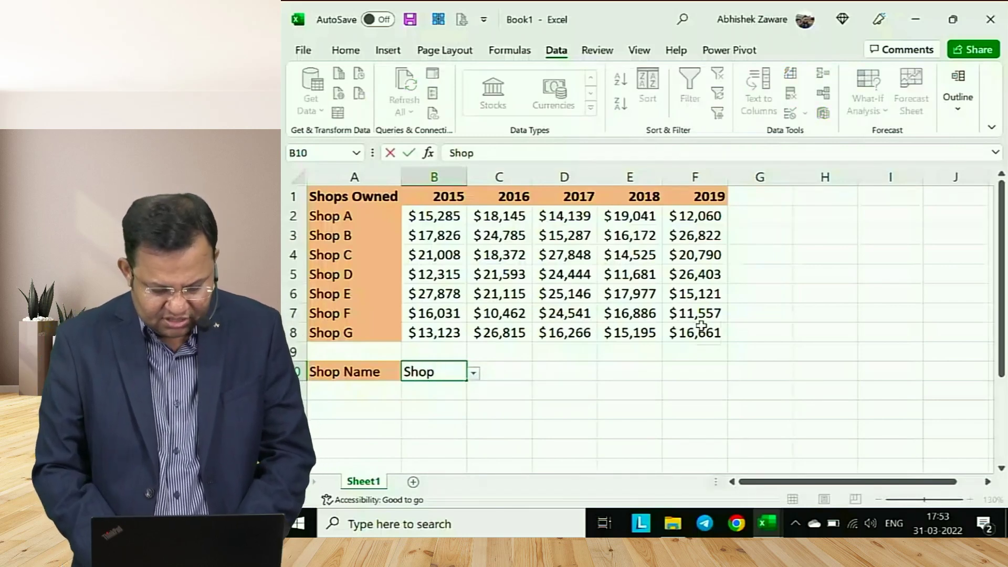
{"action": "type", "text": " a"}
{"action": "key", "text": "Tab"}
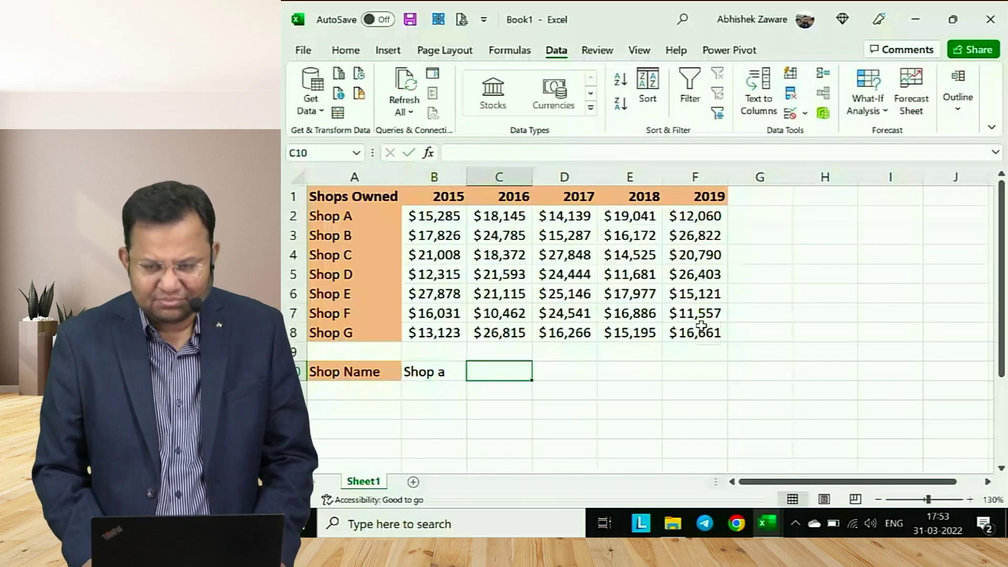
{"action": "key", "text": "Left"}
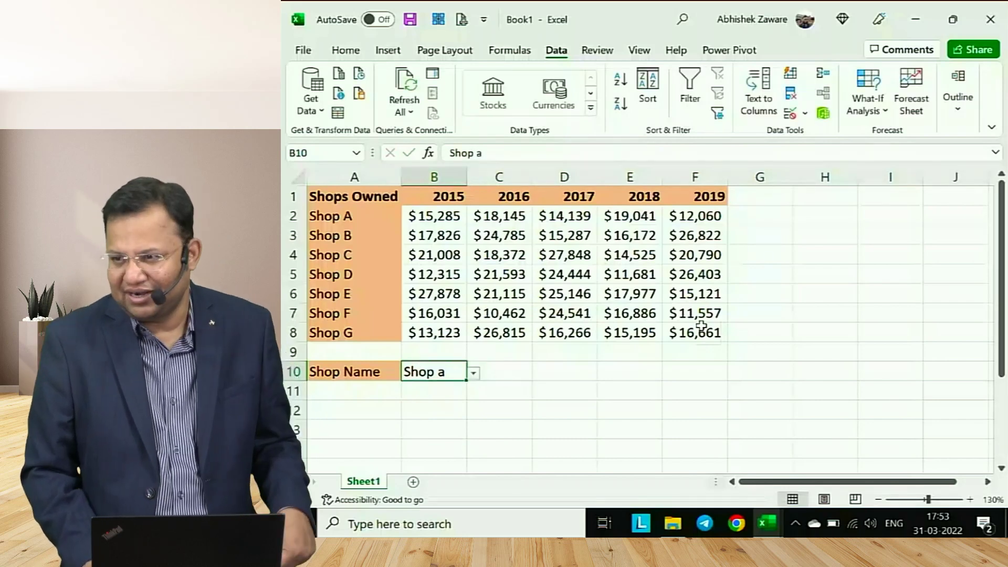
Try to enter the invalid text gfkfdkfkgf in B10 and choose to retry the entry.
{"action": "type", "text": "gfkfdkfkgf"}
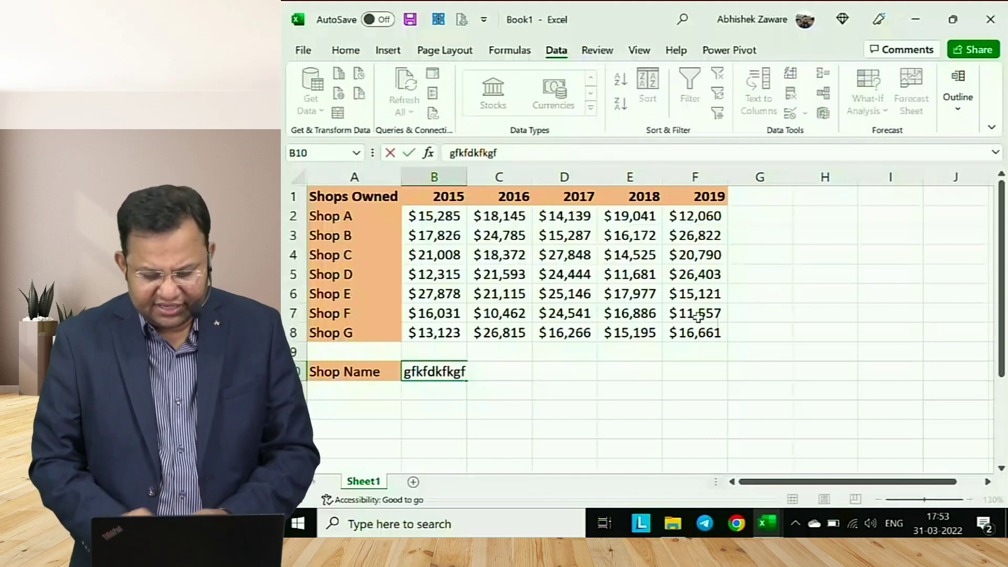
{"action": "key", "text": "Return"}
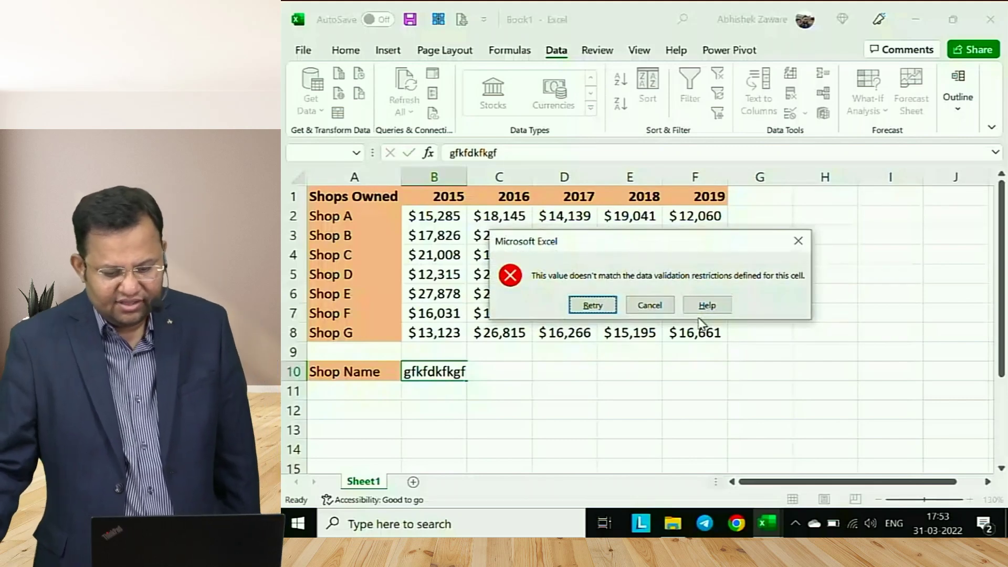
{"action": "left_click", "coordinate": [582, 306]}
Enter Shop b in B10 and clear the cell's contents.
{"action": "type", "text": "Shop b"}
{"action": "key", "text": "Return"}
{"action": "key", "text": "Up"}
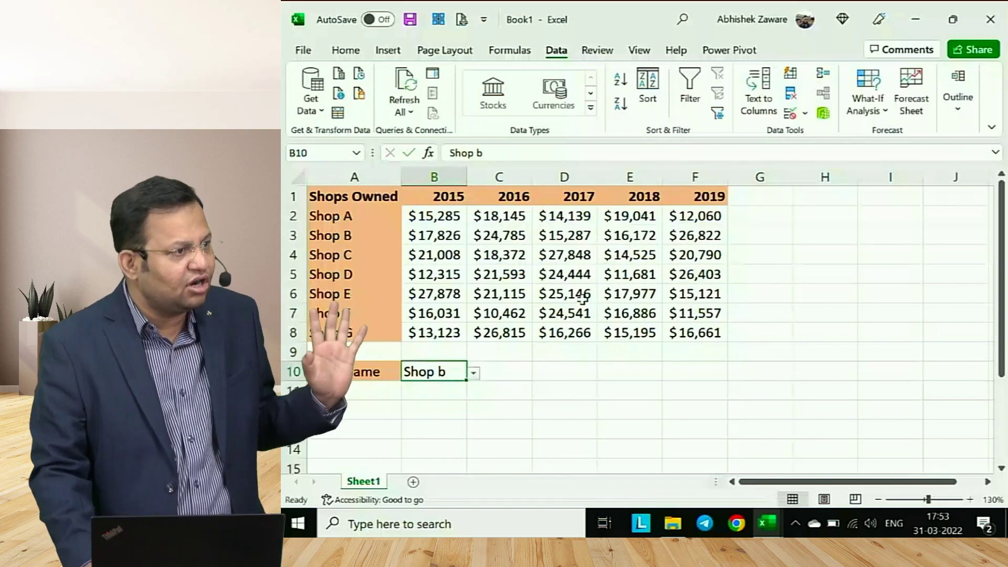
{"action": "key", "text": "Delete"}
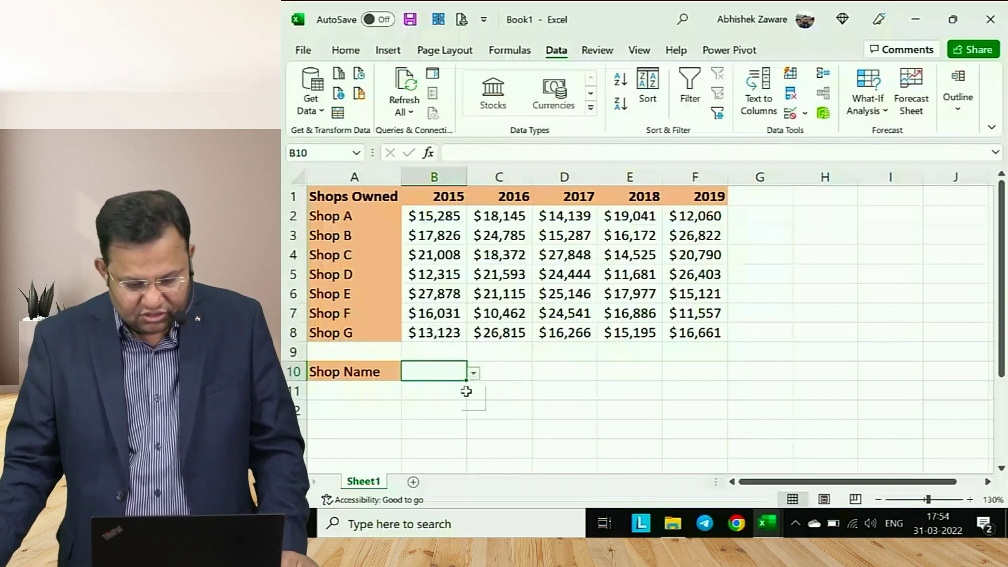
Open the cell format of B10, examine its Locked and Hidden protection options, and close the dialog with OK.
{"action": "right_click", "coordinate": [455, 376]}
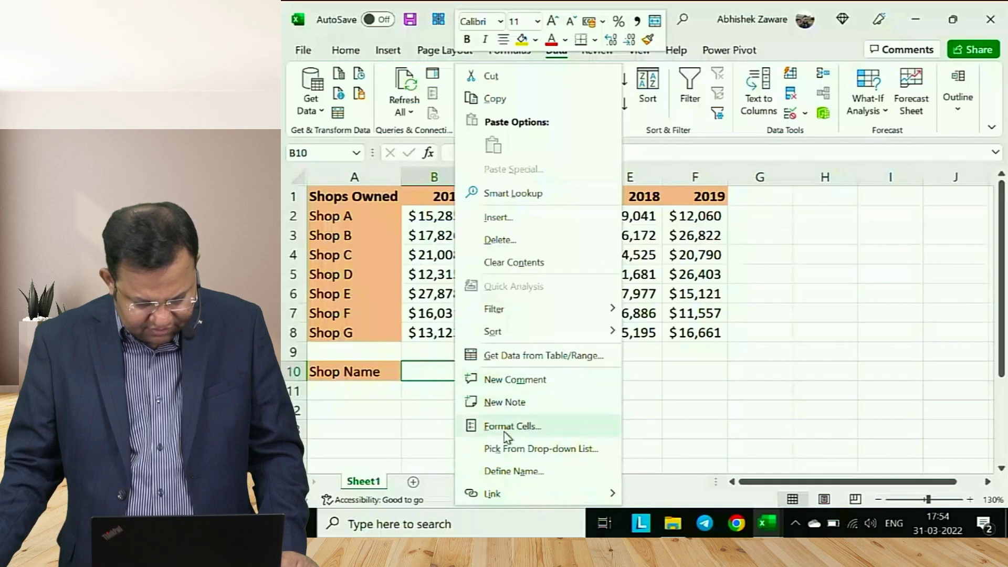
{"action": "key", "text": "Escape"}
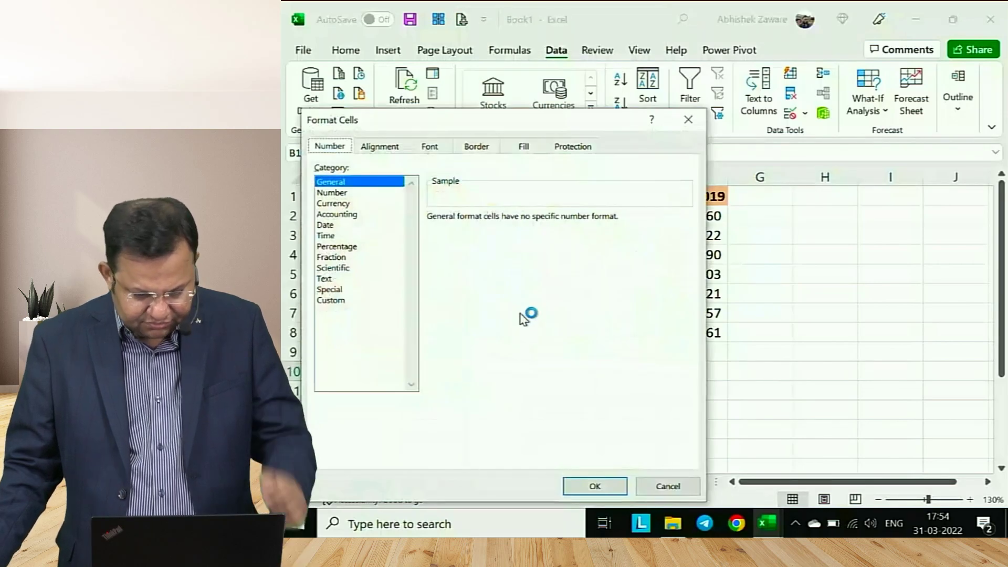
{"action": "left_click", "coordinate": [575, 147]}
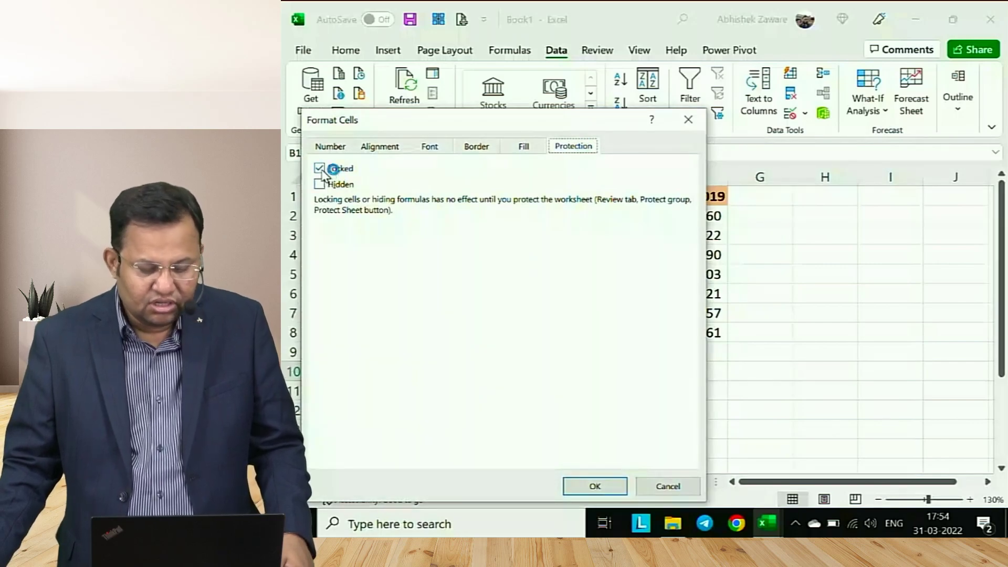
{"action": "left_click", "coordinate": [585, 491]}
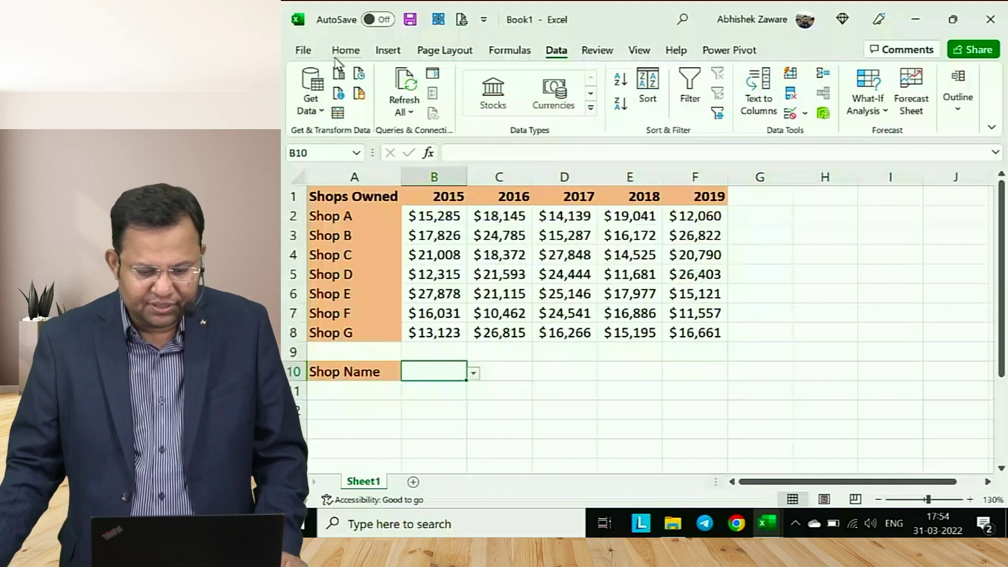
Examine the Protect Sheet options for the worksheet and cancel without protecting it.
{"action": "left_click", "coordinate": [598, 51]}
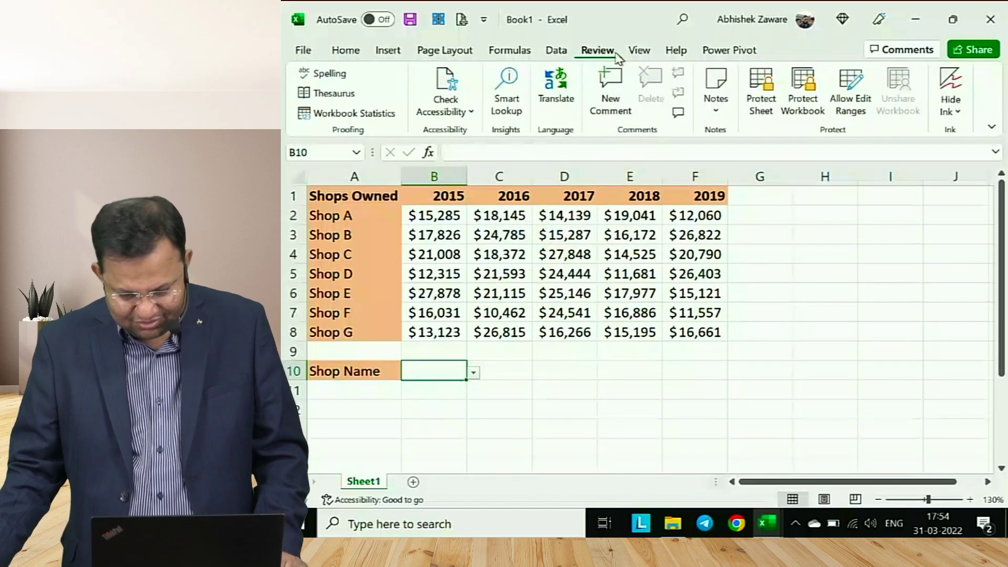
{"action": "left_click", "coordinate": [763, 105]}
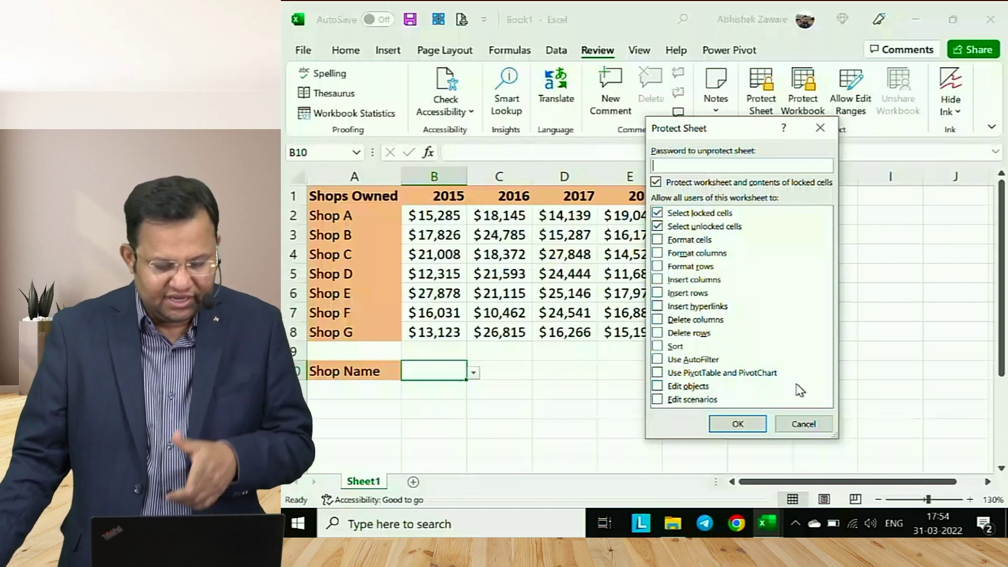
{"action": "left_click", "coordinate": [793, 425]}
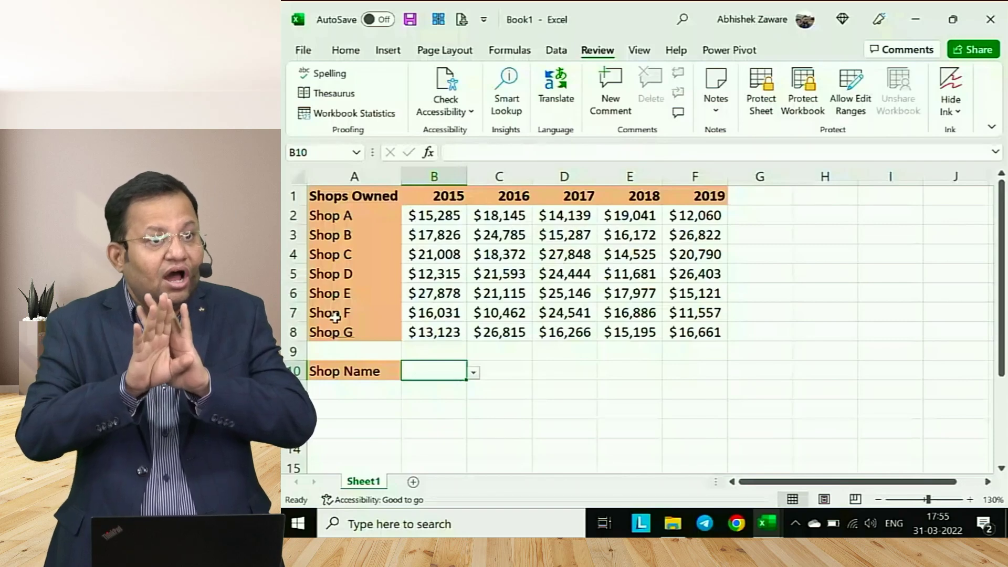
Select the sales table A1:F8, examine its Locked and Hidden cell protection settings, and close the dialog without changes.
{"action": "key", "text": "Up"}
{"action": "key", "text": "Up"}
{"action": "key", "text": "Up"}
{"action": "key", "text": "Up"}
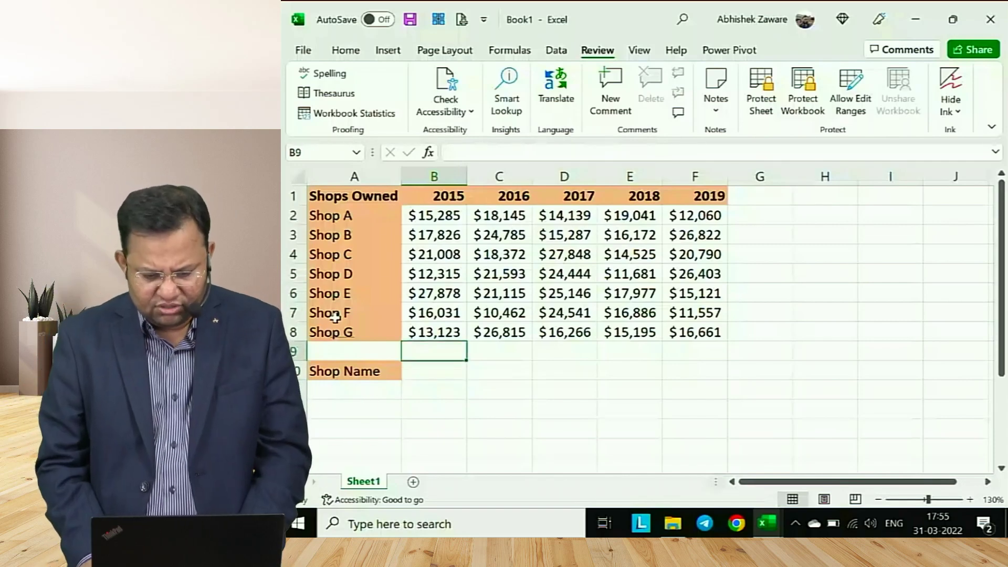
{"action": "key", "text": "ctrl+Up"}
{"action": "key", "text": "Left"}
{"action": "key", "text": "shift+Right"}
{"action": "key", "text": "shift+Right"}
{"action": "key", "text": "shift+Right"}
{"action": "key", "text": "shift+Right"}
{"action": "key", "text": "shift+Right"}
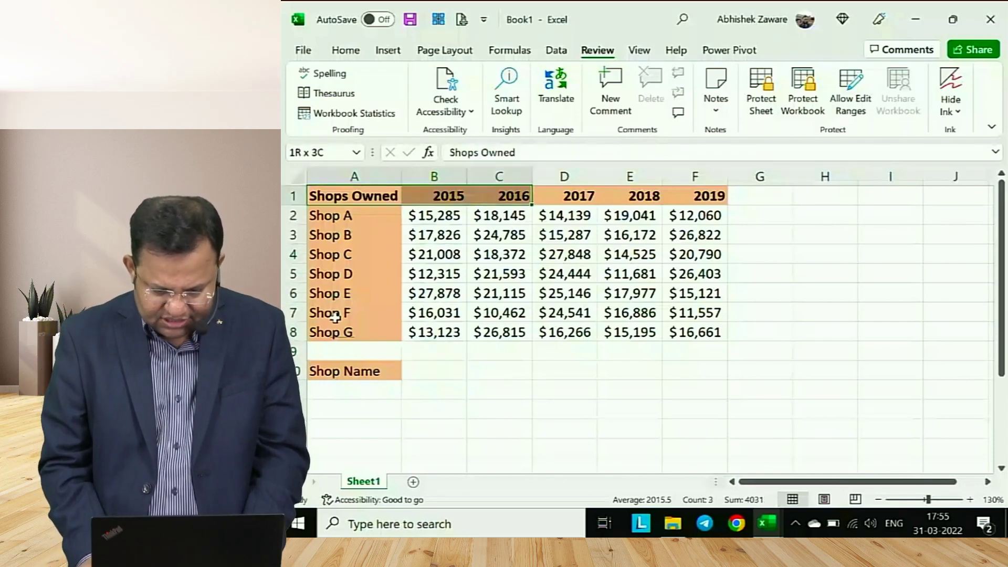
{"action": "key", "text": "ctrl+shift+Down"}
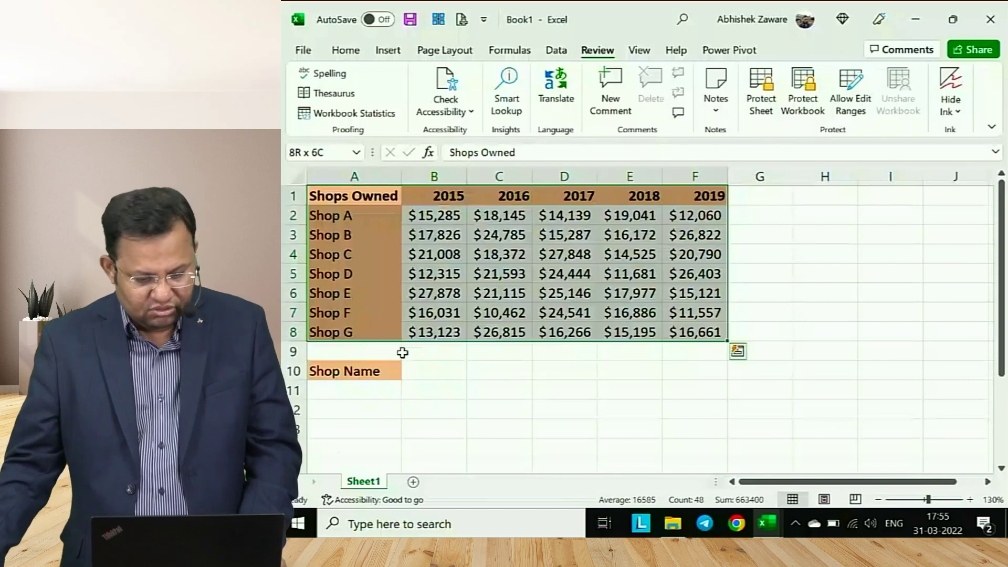
{"action": "right_click", "coordinate": [430, 311]}
{"action": "left_click", "coordinate": [473, 387]}
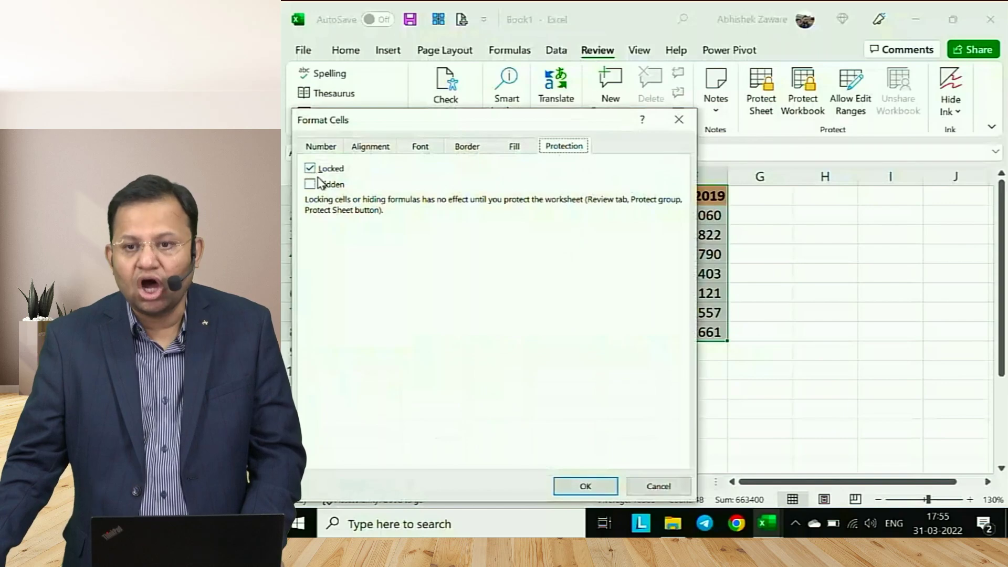
{"action": "left_click", "coordinate": [680, 120]}
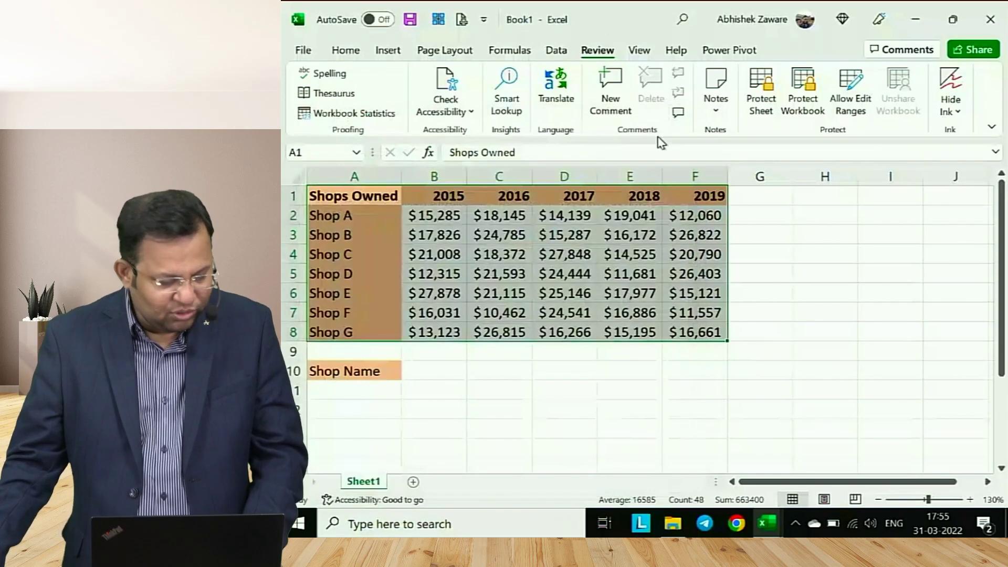
{"action": "left_click", "coordinate": [501, 231]}
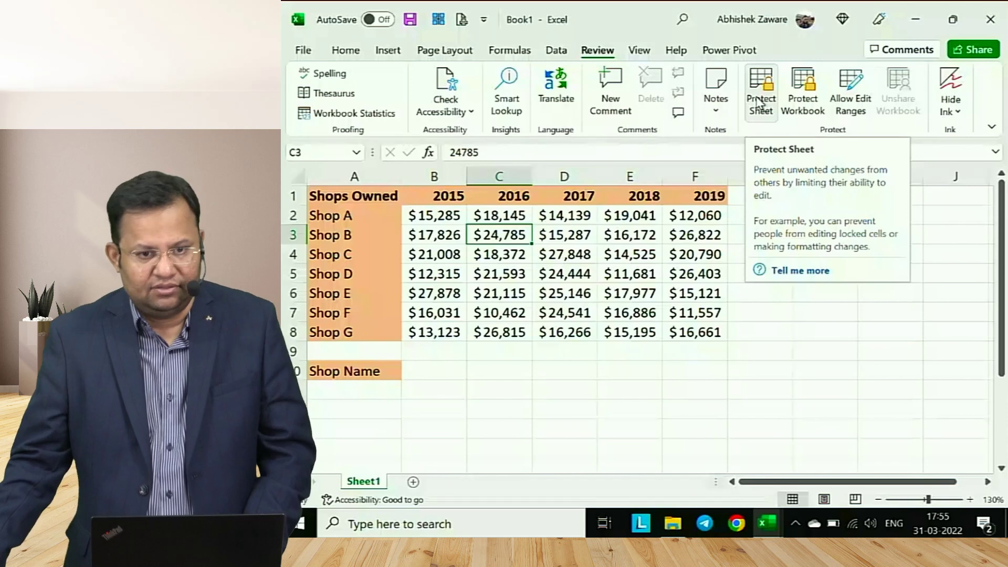
{"action": "left_click", "coordinate": [445, 364]}
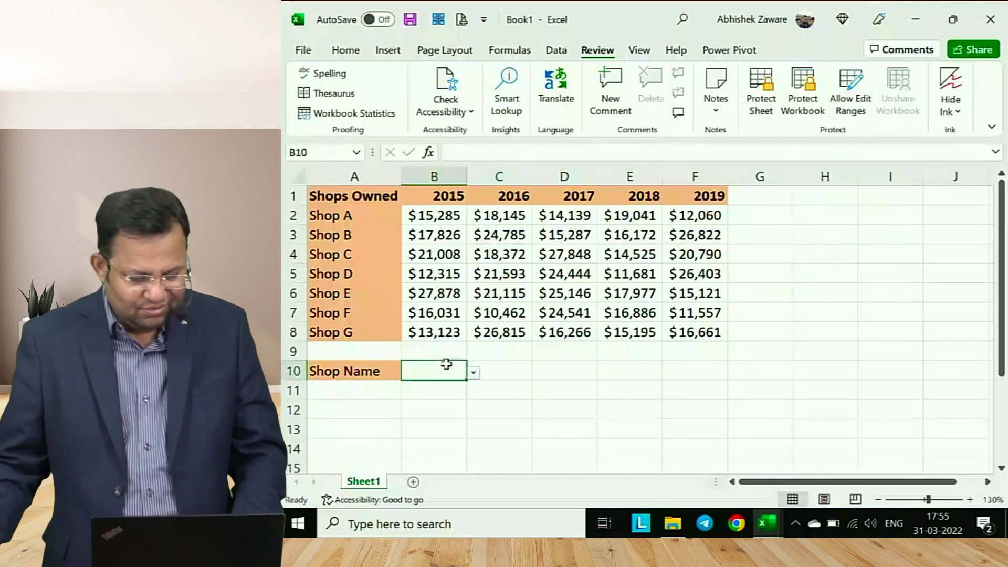
{"action": "key", "text": "Left"}
{"action": "key", "text": "Right"}
{"action": "key", "text": "Left"}
{"action": "key", "text": "Down"}
{"action": "key", "text": "Up"}
Choose Shop C from the dropdown list in B10.
{"action": "key", "text": "Right"}
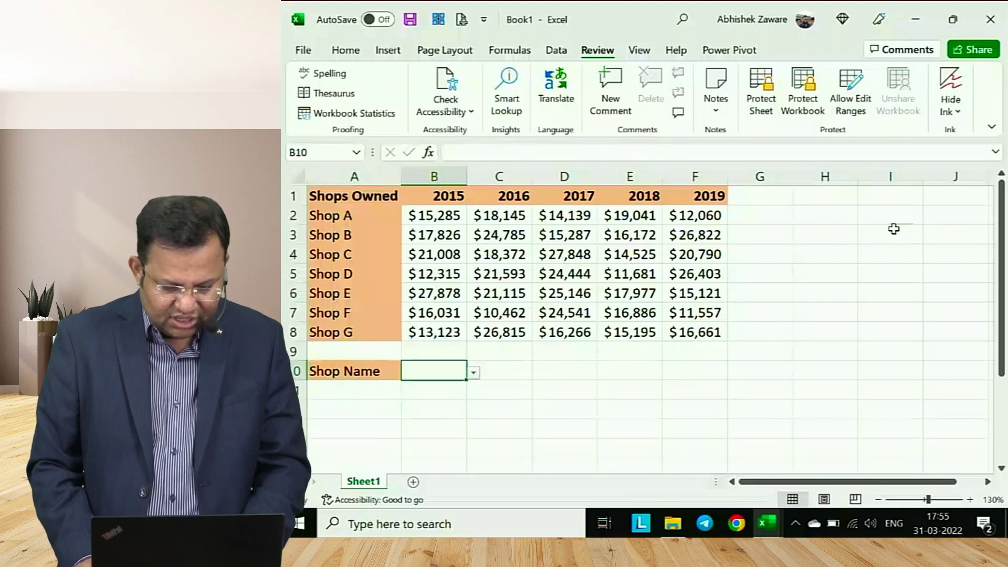
{"action": "key", "text": "alt+Down"}
{"action": "key", "text": "Down"}
{"action": "key", "text": "Down"}
{"action": "key", "text": "Down"}
{"action": "key", "text": "Return"}
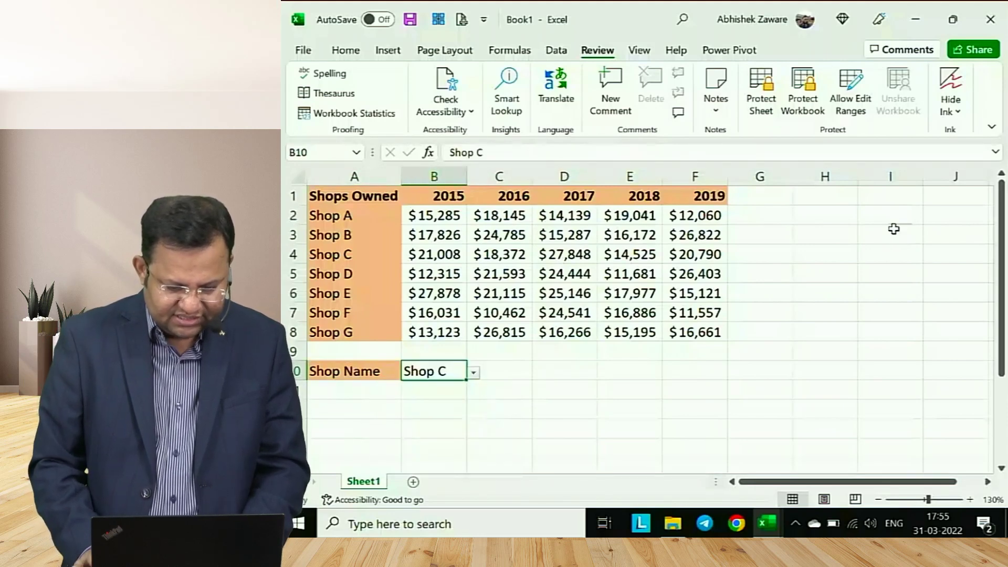
Enter the label Year in A11 below Shop Name.
{"action": "key", "text": "Left"}
{"action": "key", "text": "Down"}
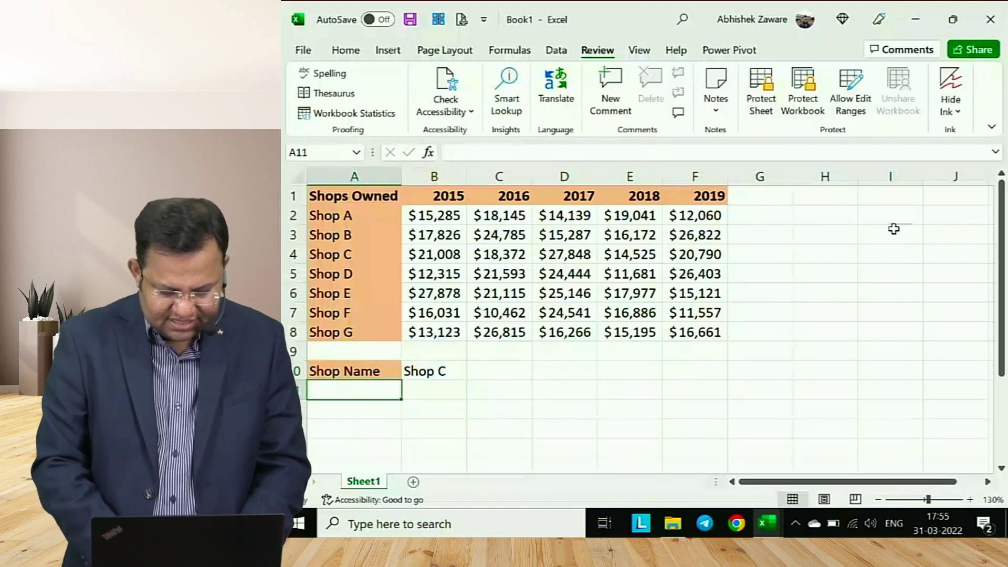
{"action": "type", "text": "Year"}
{"action": "key", "text": "Tab"}
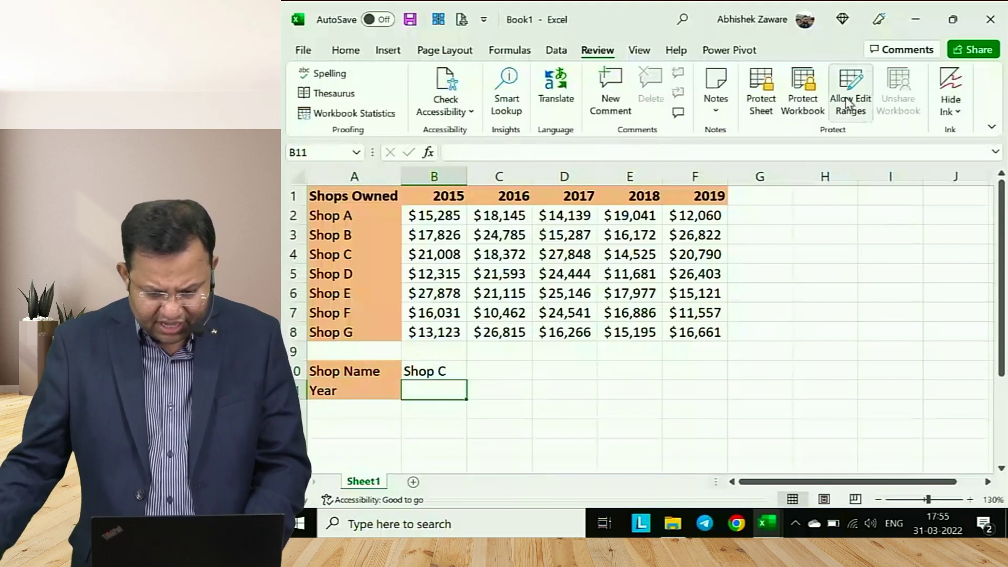
Add a list data validation to B11 with the year headers =$B$1:$F$1 as its source.
{"action": "left_click", "coordinate": [552, 50]}
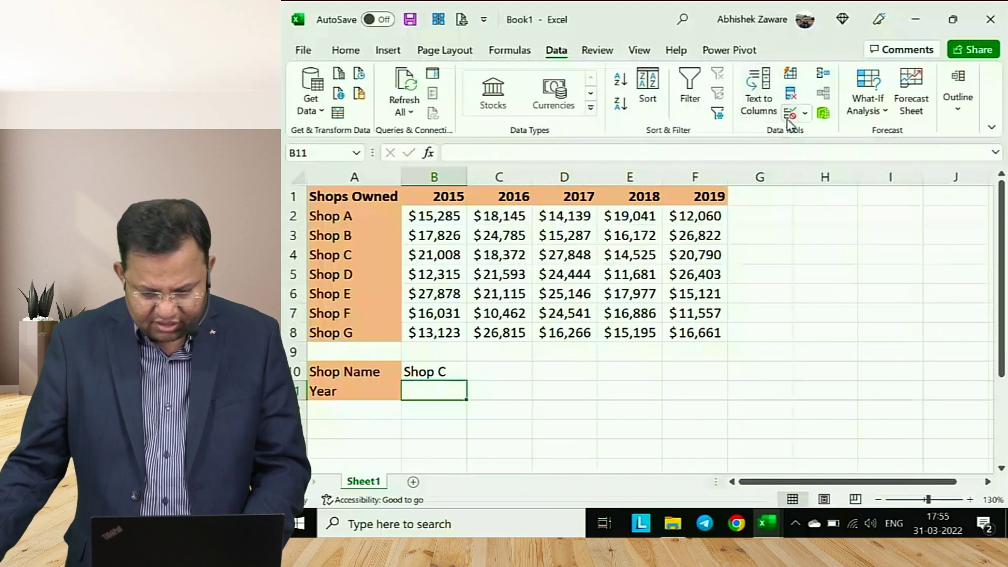
{"action": "left_click", "coordinate": [790, 114]}
{"action": "left_click", "coordinate": [604, 160]}
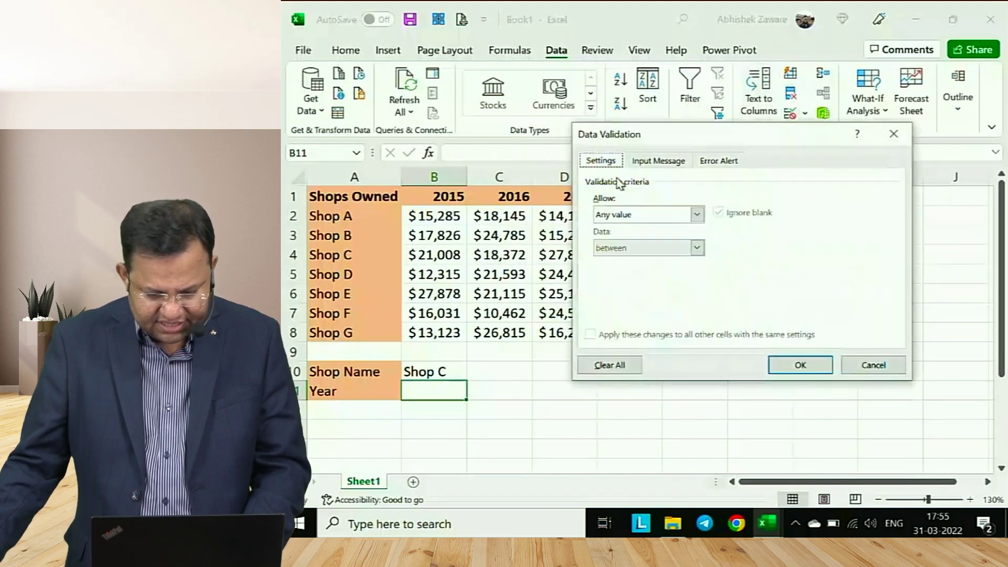
{"action": "left_click", "coordinate": [647, 215]}
{"action": "left_click", "coordinate": [646, 261]}
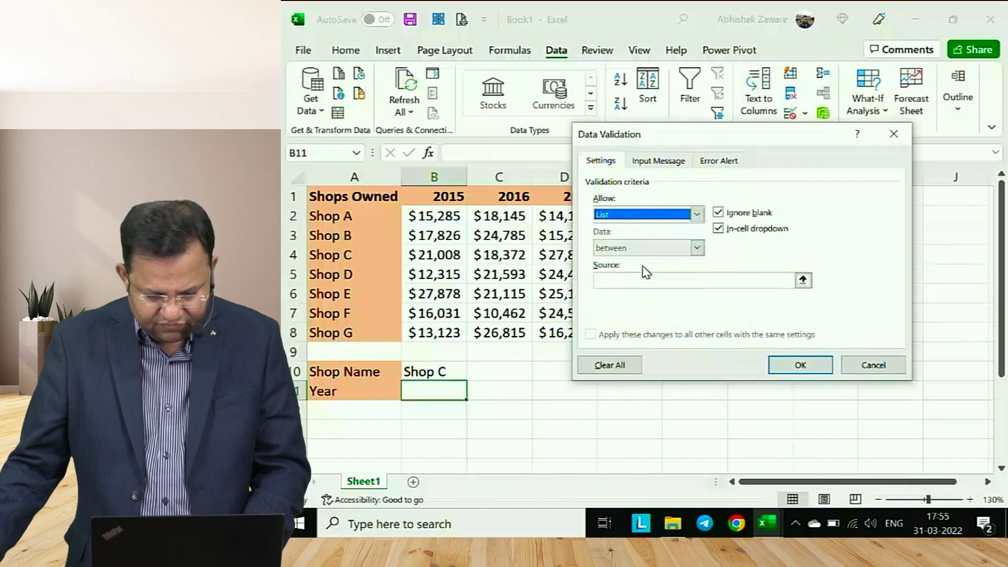
{"action": "left_click", "coordinate": [803, 280]}
{"action": "left_click_drag", "start_coordinate": [428, 203], "coordinate": [685, 181]}
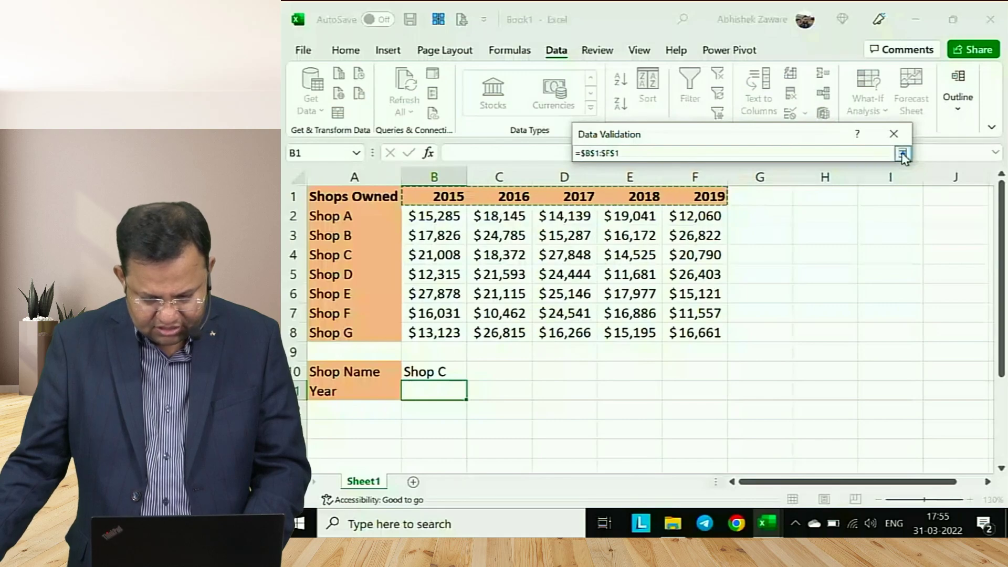
{"action": "left_click", "coordinate": [902, 154]}
{"action": "left_click", "coordinate": [802, 364]}
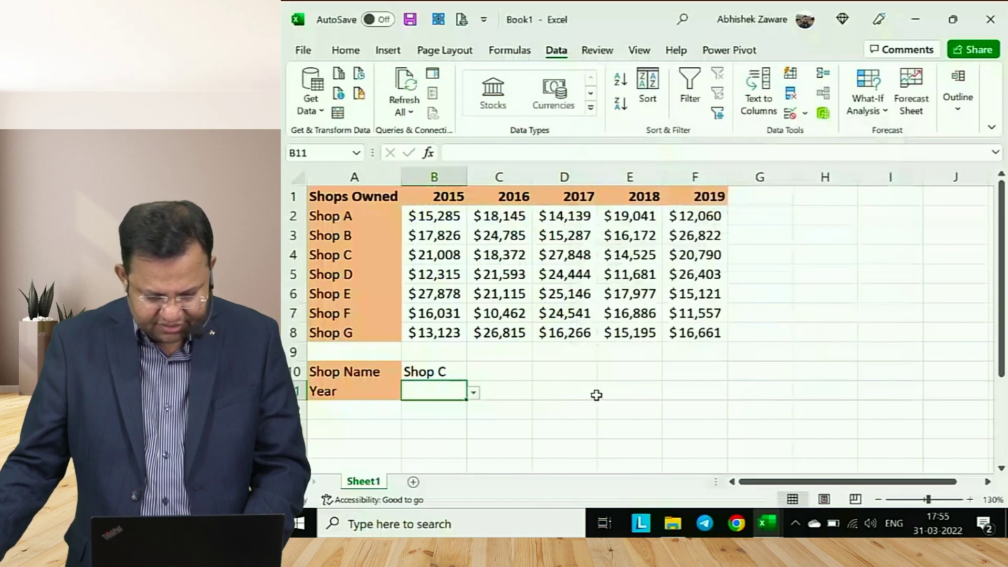
Choose 2017 from the year dropdown list in B11.
{"action": "key", "text": "alt+Down"}
{"action": "key", "text": "Down"}
{"action": "key", "text": "Down"}
{"action": "key", "text": "Return"}
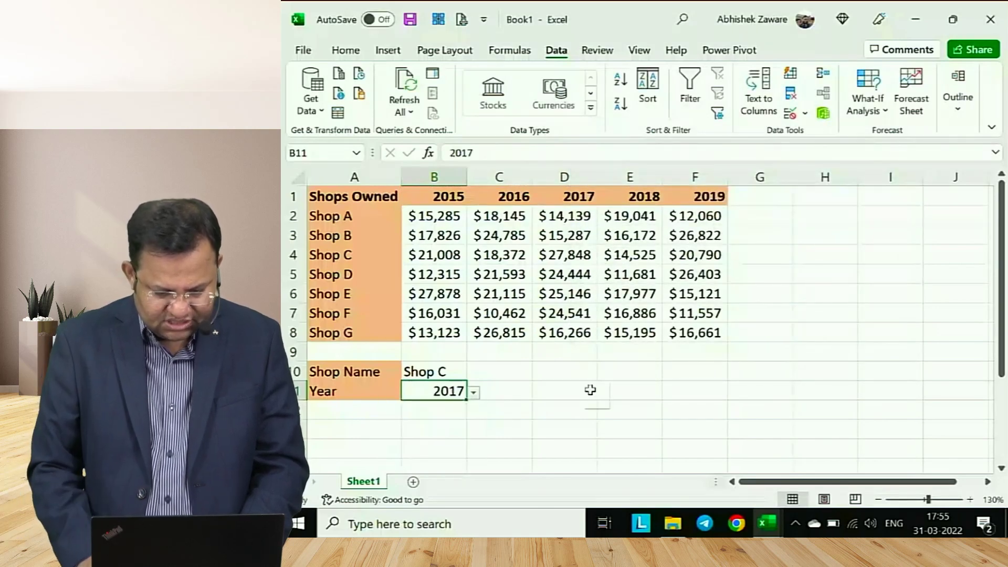
Enter the label Sales in A12 below Year, and move on to B12.
{"action": "key", "text": "Left"}
{"action": "key", "text": "Up"}
{"action": "key", "text": "Right"}
{"action": "key", "text": "Down"}
{"action": "key", "text": "Down"}
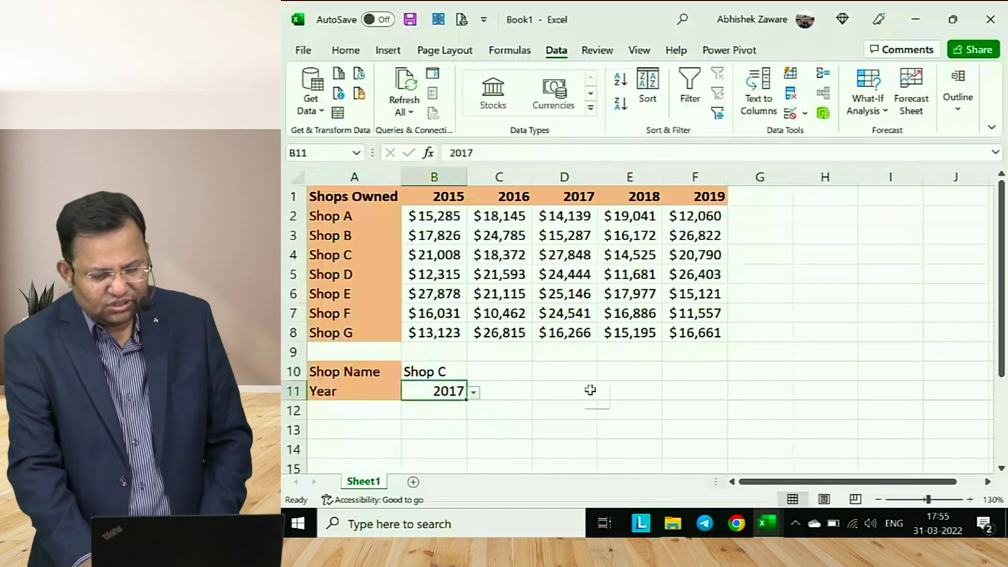
{"action": "key", "text": "Left"}
{"action": "type", "text": "Sale"}
{"action": "key", "text": "Right"}
{"action": "key", "text": "Left"}
{"action": "key", "text": "F2"}
{"action": "type", "text": "s"}
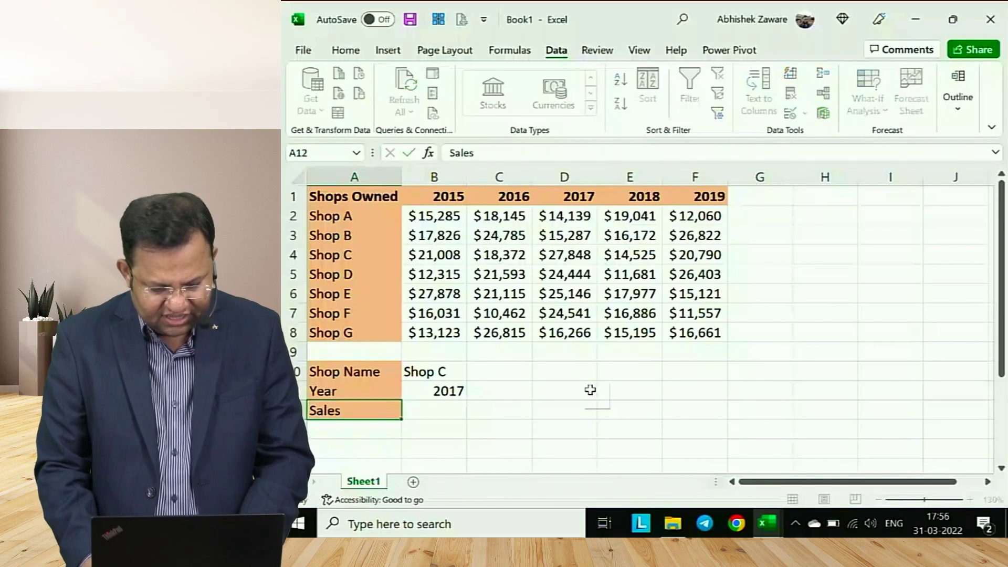
{"action": "key", "text": "Tab"}
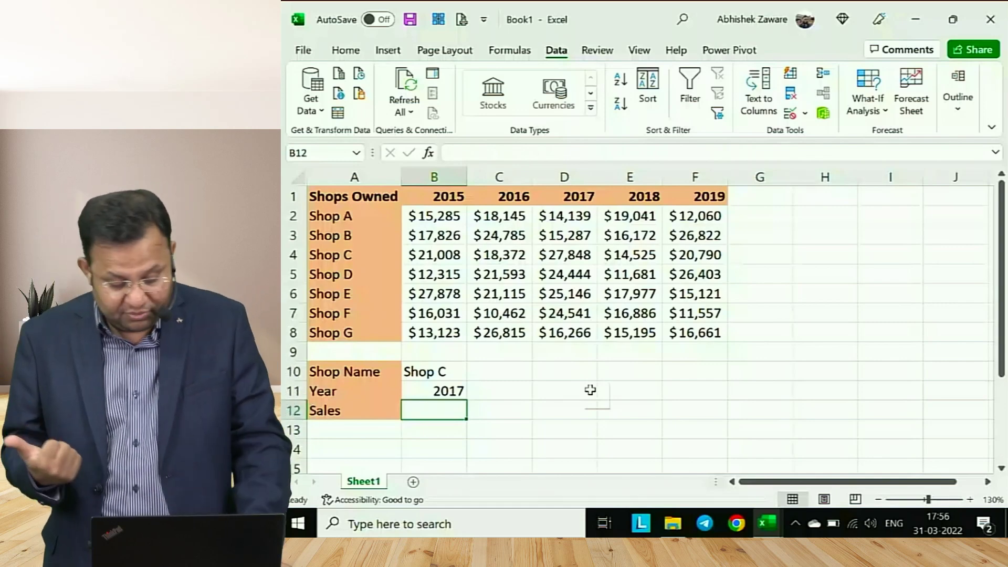
Switch to the Index ^0 Match workbook, read the INDEX and MATCH formula notes in column I, and return to Book1.
{"action": "key", "text": "alt+Tab"}
{"action": "key", "text": "Right"}
{"action": "key", "text": "Right"}
{"action": "key", "text": "Right"}
{"action": "key", "text": "Right"}
{"action": "key", "text": "Right"}
{"action": "key", "text": "Right"}
{"action": "key", "text": "Right"}
{"action": "key", "text": "Right"}
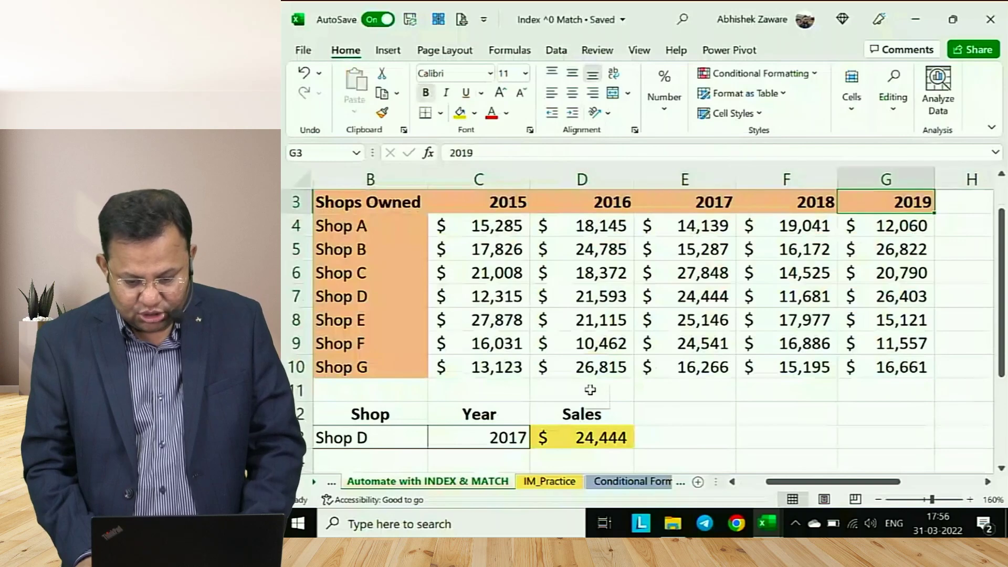
{"action": "key", "text": "Left"}
{"action": "key", "text": "Down"}
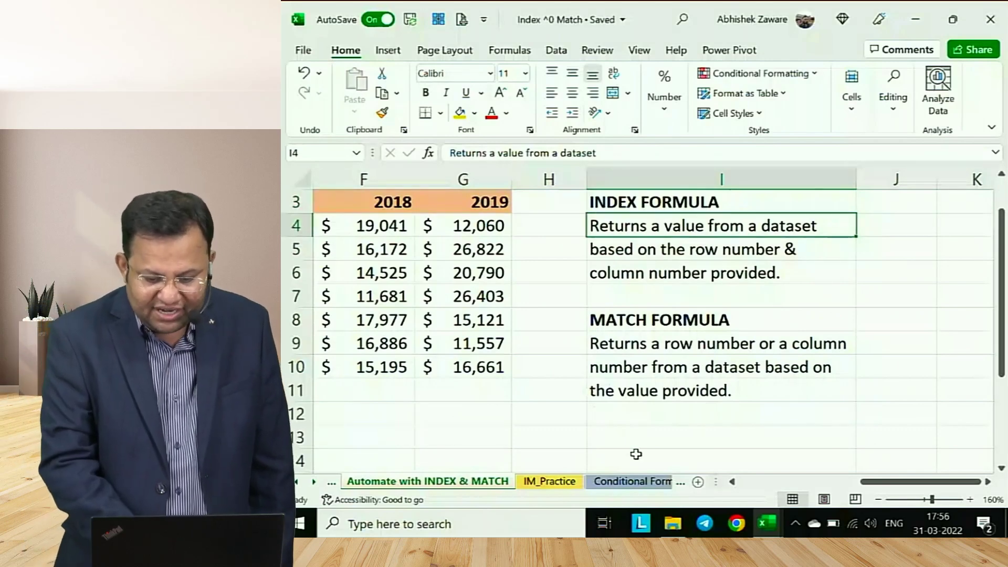
{"action": "key", "text": "Down"}
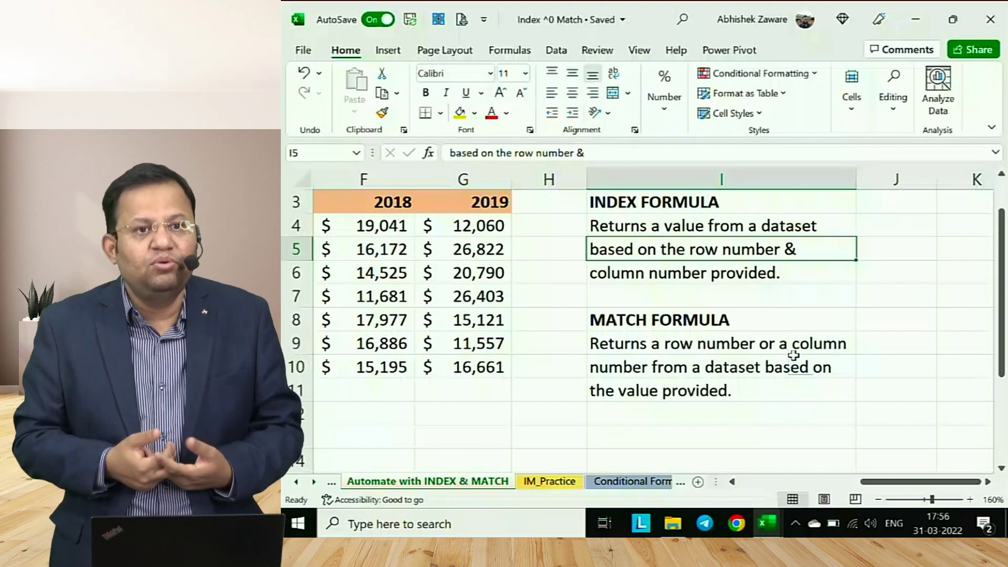
{"action": "key", "text": "Down"}
{"action": "key", "text": "Down"}
{"action": "key", "text": "Down"}
{"action": "key", "text": "Down"}
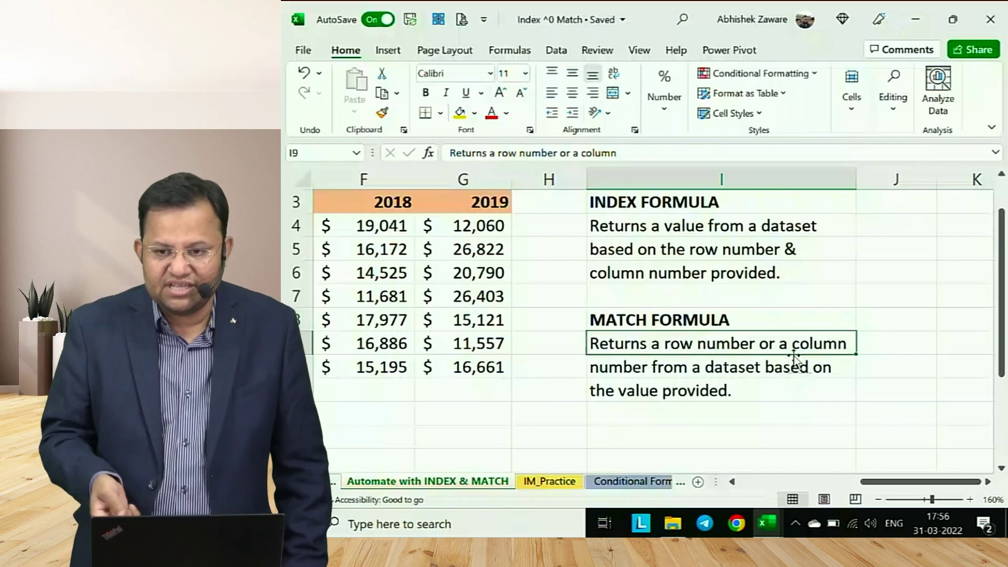
{"action": "key", "text": "alt+Tab"}
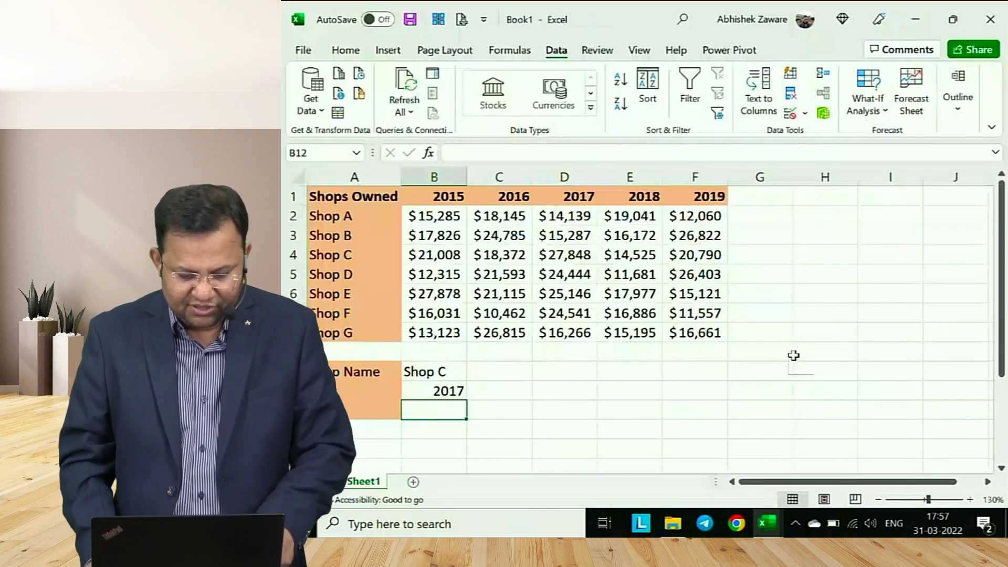
{"action": "type", "text": "="}
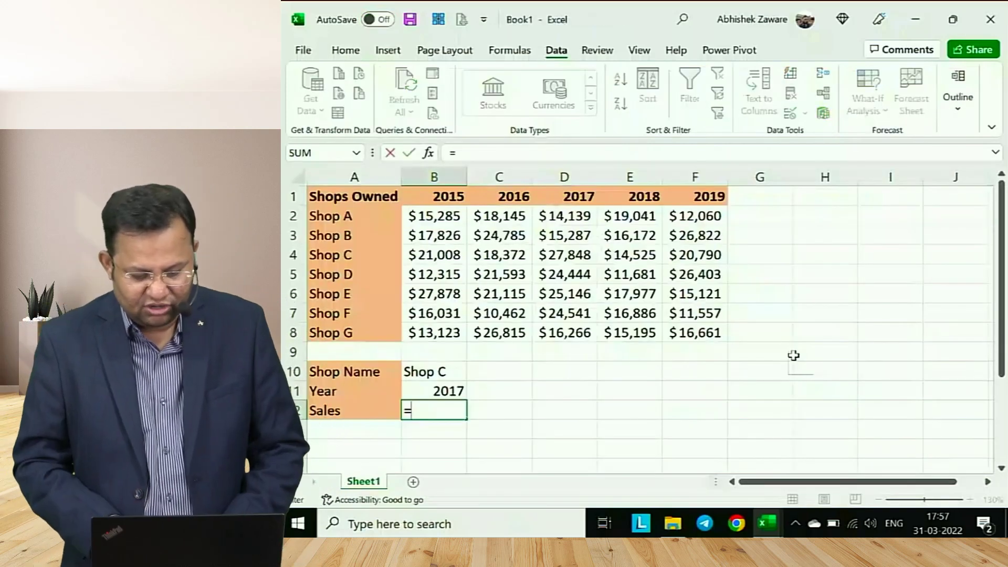
{"action": "scroll", "coordinate": [772, 333], "scroll_direction": "down", "scroll_amount": 1}
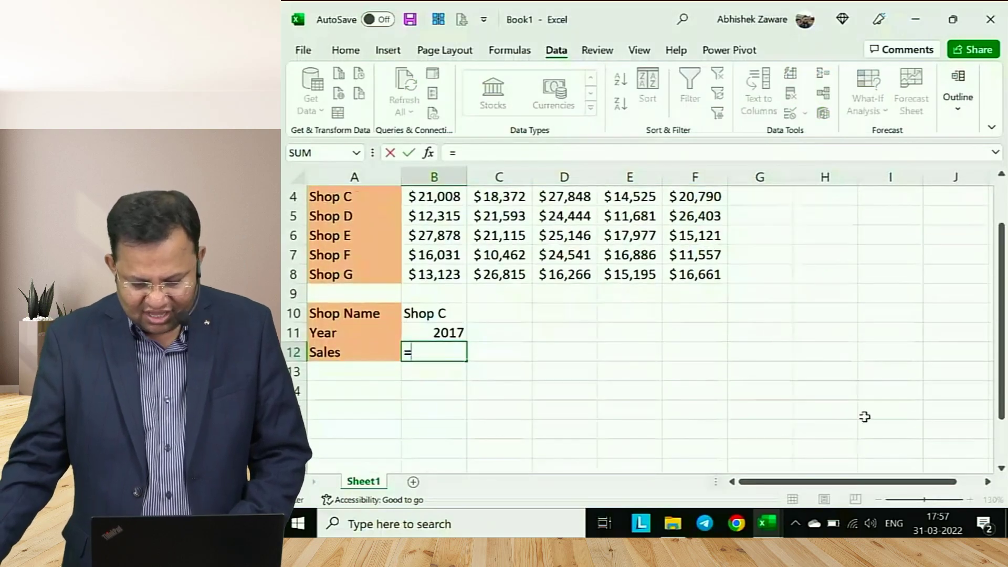
{"action": "key", "text": "Escape"}
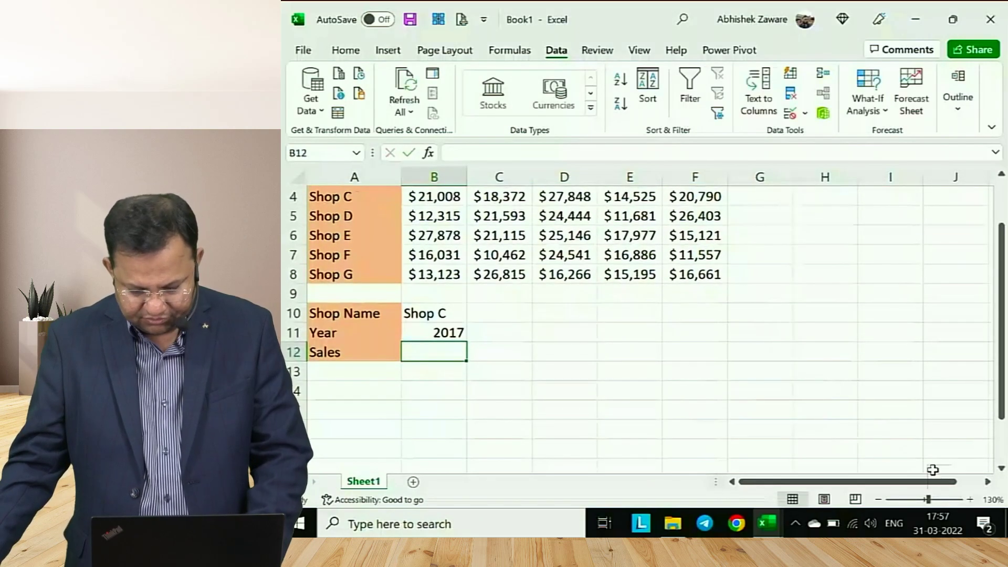
Start an INDEX formula in B12 with the whole sales table A1:F8 as its array.
{"action": "scroll", "coordinate": [880, 428], "scroll_direction": "up", "scroll_amount": 1}
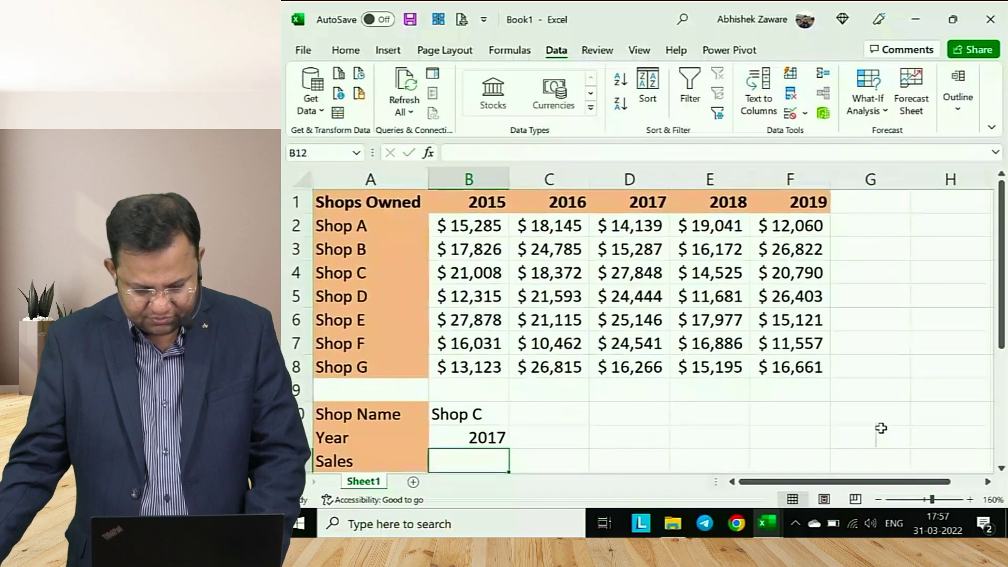
{"action": "scroll", "coordinate": [879, 424], "scroll_direction": "up", "scroll_amount": 2, "text": "ctrl"}
{"action": "scroll", "coordinate": [880, 424], "scroll_direction": "down", "scroll_amount": 1}
{"action": "scroll", "coordinate": [878, 424], "scroll_direction": "up", "scroll_amount": 1}
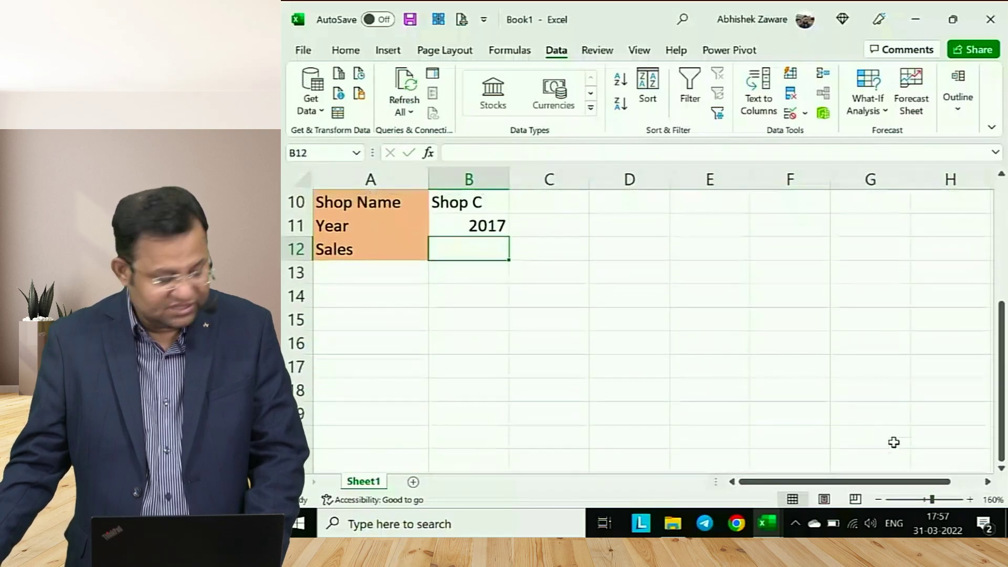
{"action": "type", "text": "="}
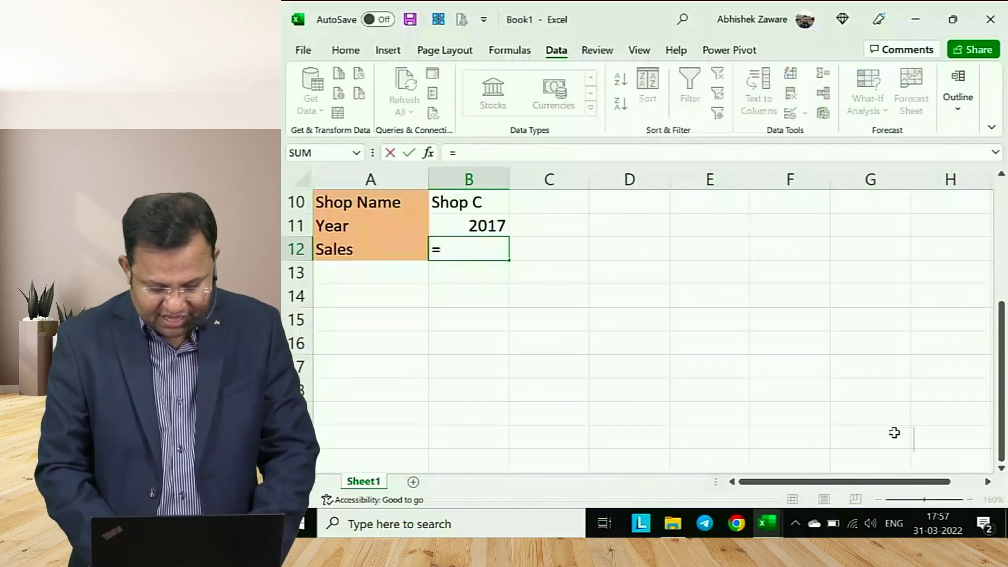
{"action": "type", "text": "inde"}
{"action": "key", "text": "Tab"}
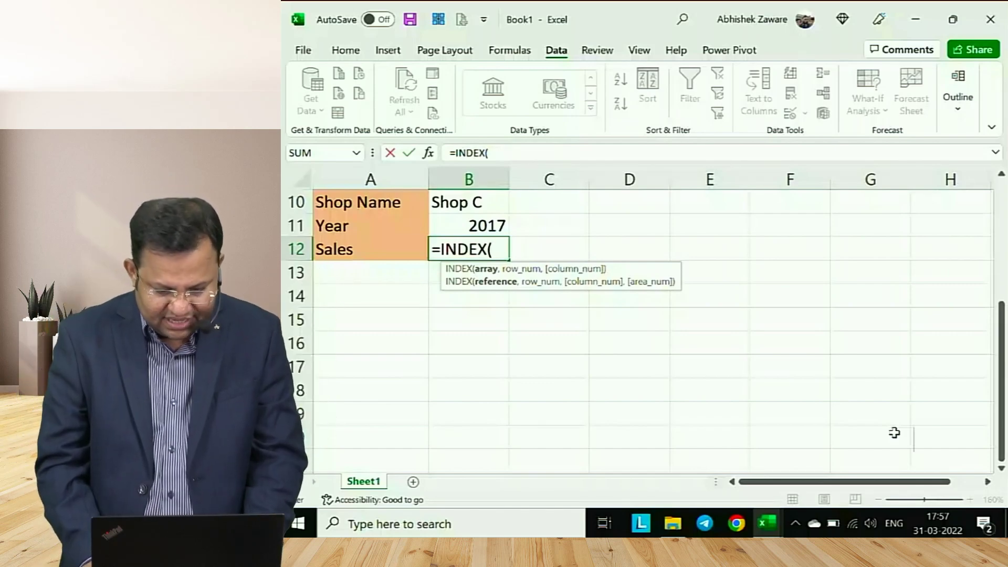
{"action": "key", "text": "Up"}
{"action": "key", "text": "Up"}
{"action": "key", "text": "Up"}
{"action": "key", "text": "Up"}
{"action": "key", "text": "Up"}
{"action": "key", "text": "Up"}
{"action": "key", "text": "Up"}
{"action": "key", "text": "Up"}
{"action": "key", "text": "Up"}
{"action": "key", "text": "Up"}
{"action": "key", "text": "Up"}
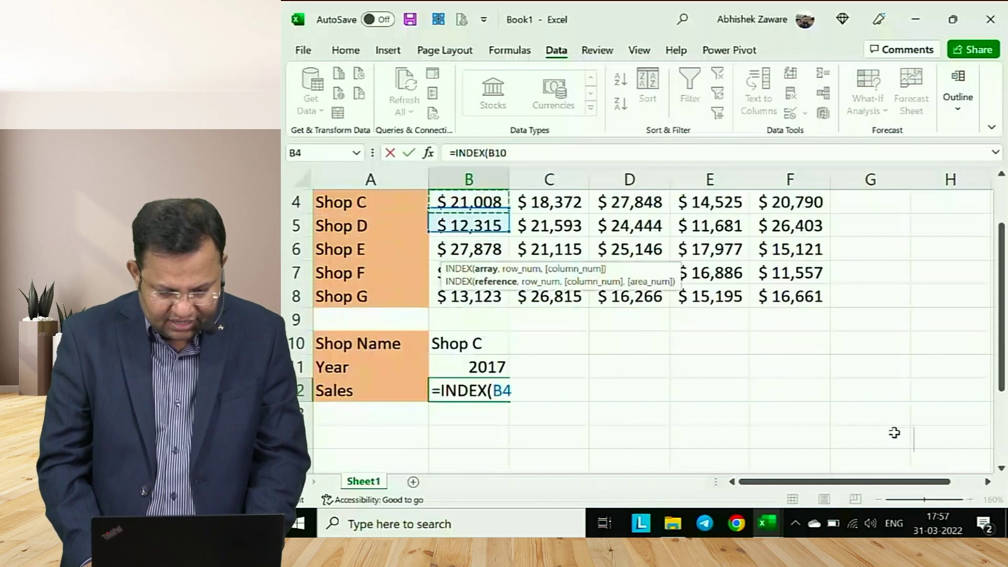
{"action": "key", "text": "Left"}
{"action": "key", "text": "shift+Right"}
{"action": "key", "text": "shift+Right"}
{"action": "key", "text": "shift+Right"}
{"action": "key", "text": "shift+Right"}
{"action": "key", "text": "shift+Right"}
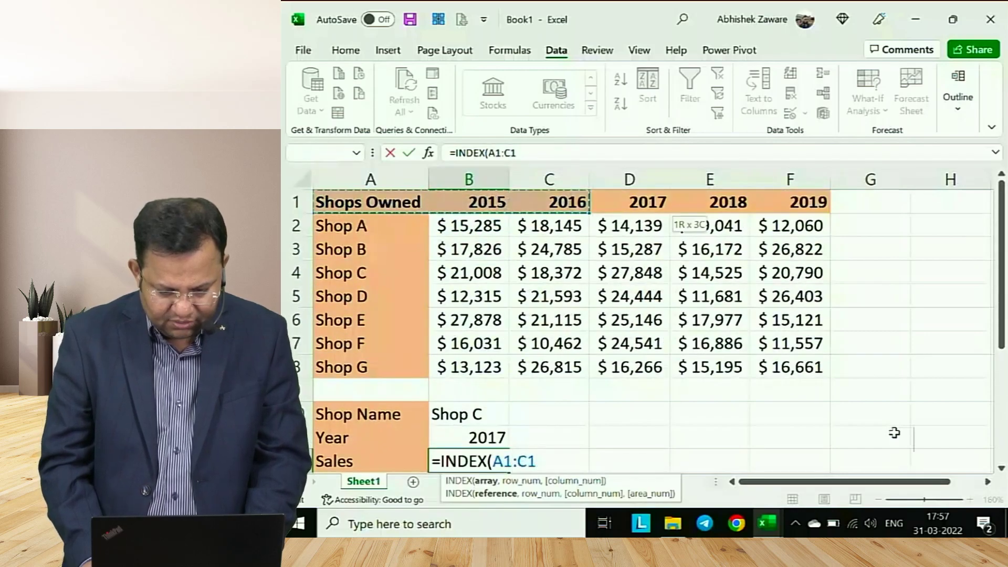
{"action": "key", "text": "shift+Down"}
{"action": "key", "text": "shift+Down"}
{"action": "key", "text": "shift+Down"}
{"action": "key", "text": "shift+Down"}
{"action": "key", "text": "shift+Down"}
{"action": "key", "text": "shift+Down"}
{"action": "key", "text": "shift+Down"}
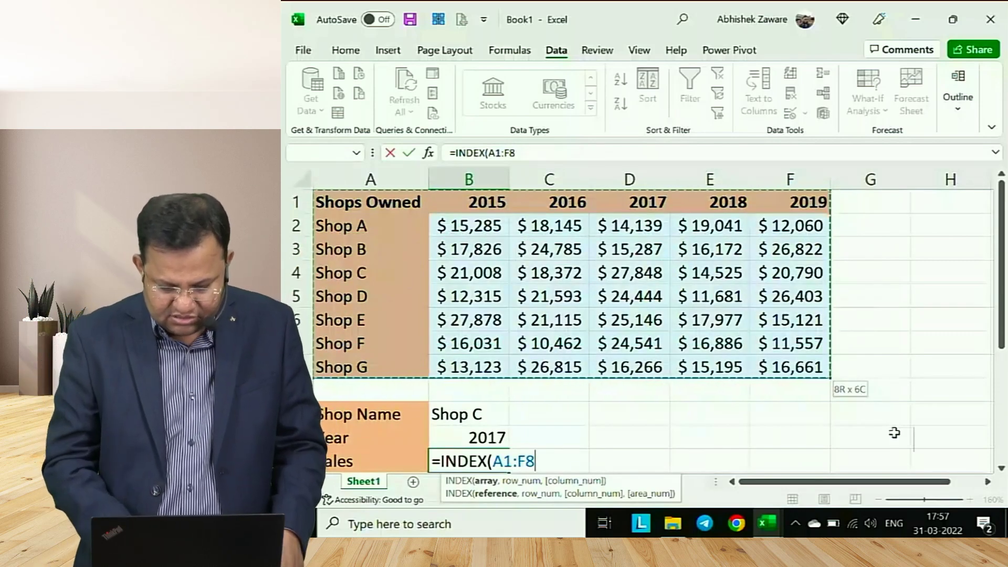
{"action": "type", "text": ","}
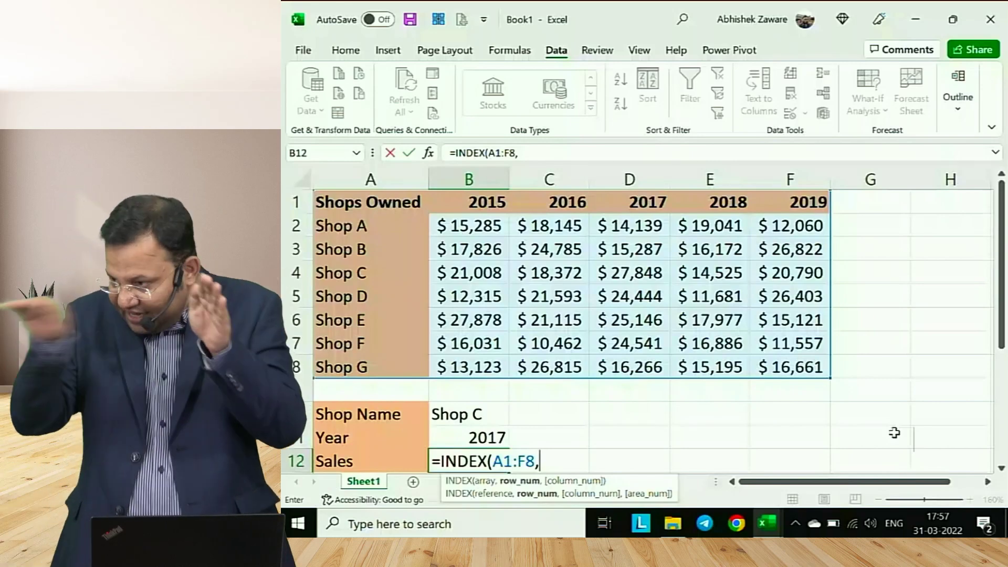
Nest a MATCH function as the row number, with the shop name in B10 as its lookup value.
{"action": "type", "text": "math"}
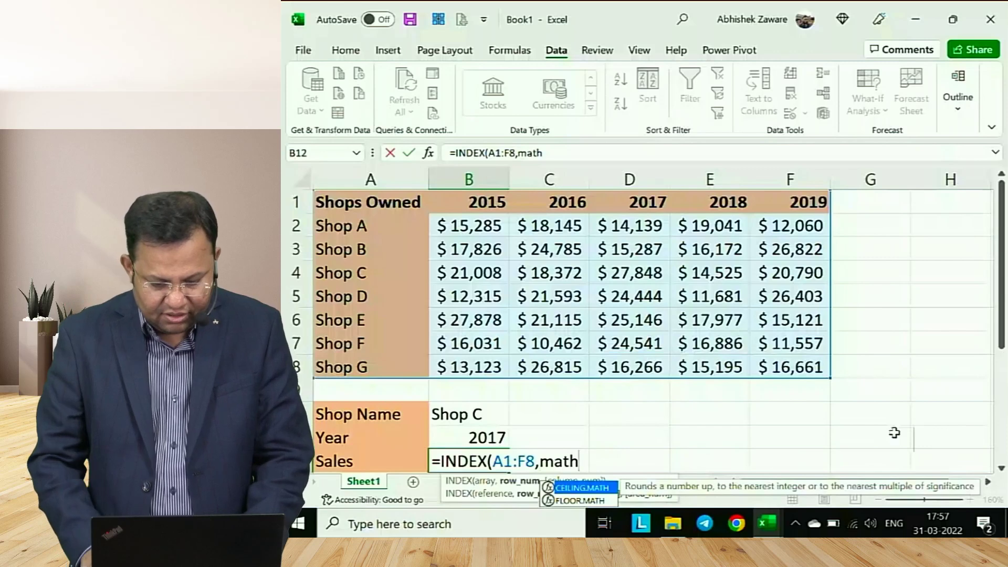
{"action": "key", "text": "BackSpace"}
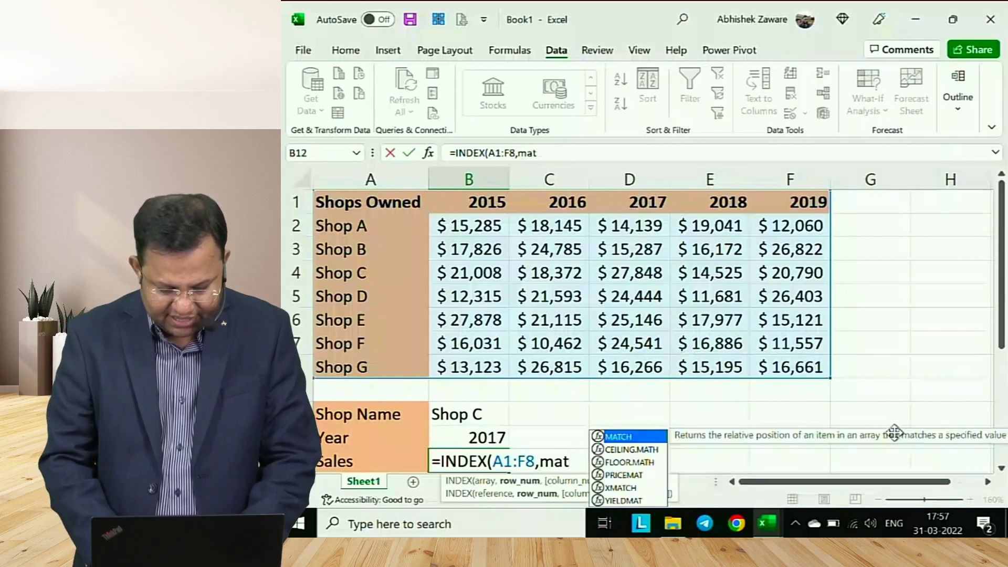
{"action": "key", "text": "Tab"}
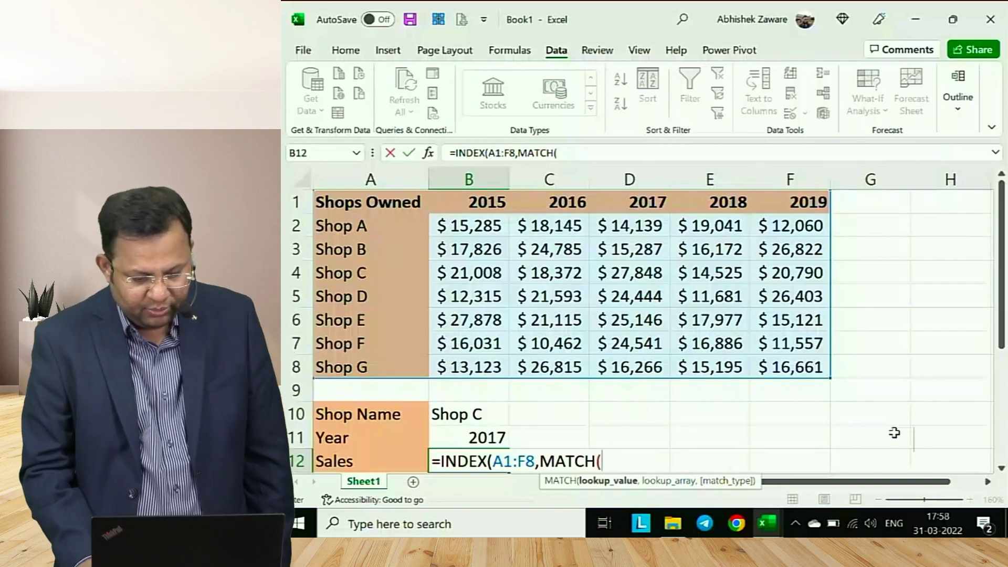
{"action": "key", "text": "Up"}
{"action": "key", "text": "Up"}
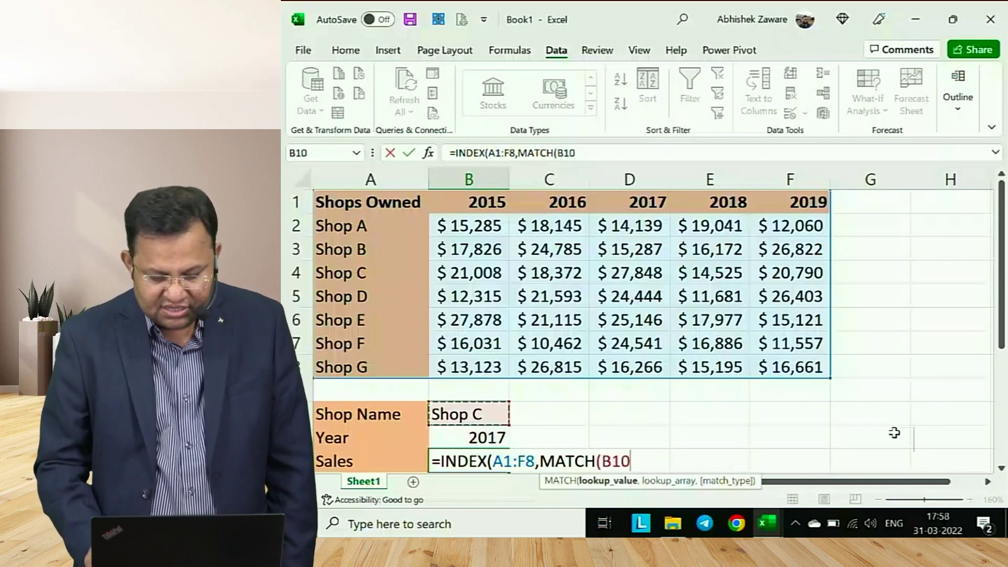
{"action": "type", "text": ","}
Try the shop names A2:A8, without the header, as the lookup array of the row MATCH.
{"action": "key", "text": "Up"}
{"action": "key", "text": "Up"}
{"action": "key", "text": "Up"}
{"action": "key", "text": "Up"}
{"action": "key", "text": "Up"}
{"action": "key", "text": "Up"}
{"action": "key", "text": "Up"}
{"action": "key", "text": "Up"}
{"action": "key", "text": "Up"}
{"action": "key", "text": "Up"}
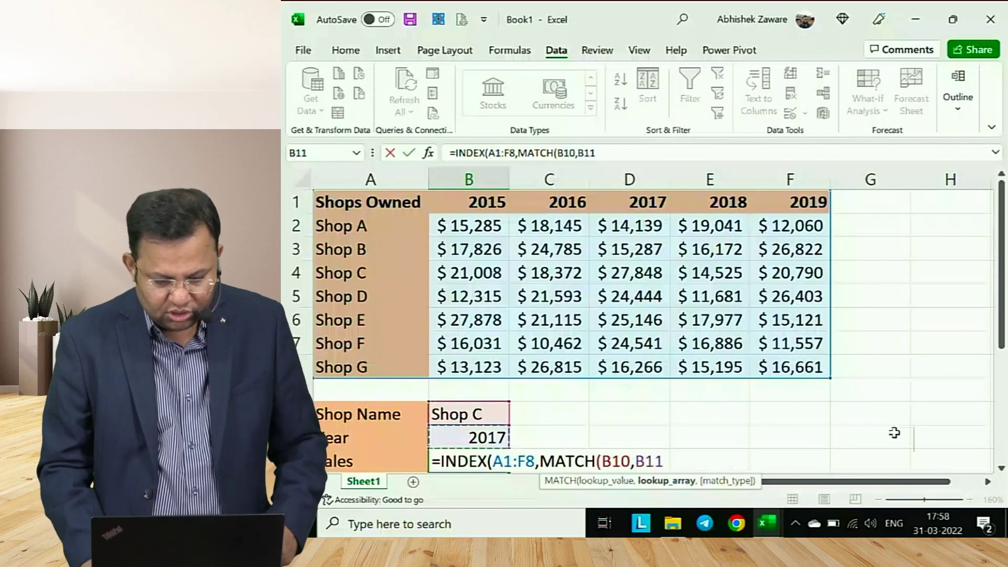
{"action": "key", "text": "Left"}
{"action": "key", "text": "shift+Down"}
{"action": "key", "text": "shift+Down"}
{"action": "key", "text": "shift+Down"}
{"action": "key", "text": "shift+Down"}
{"action": "key", "text": "shift+Down"}
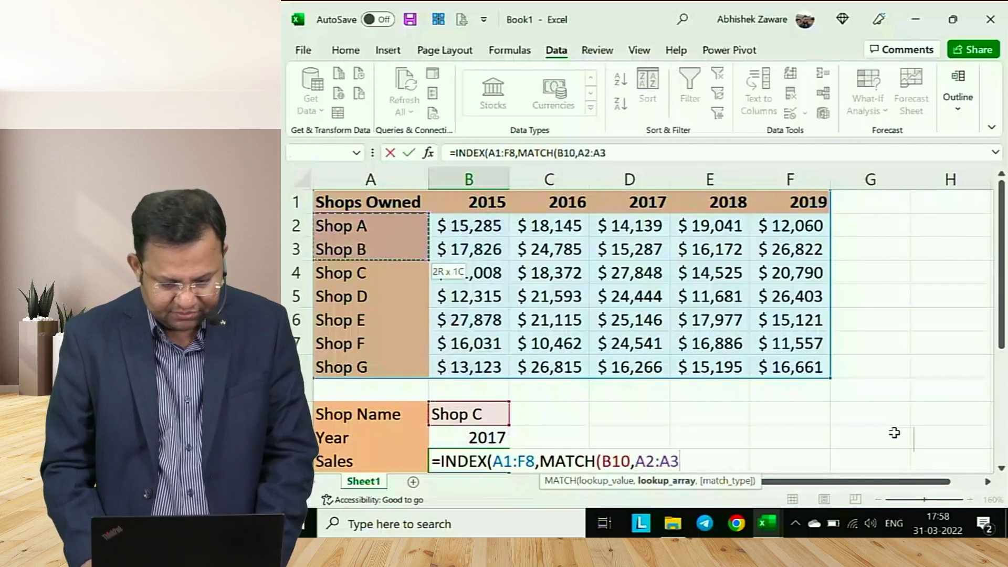
{"action": "key", "text": "shift+Down"}
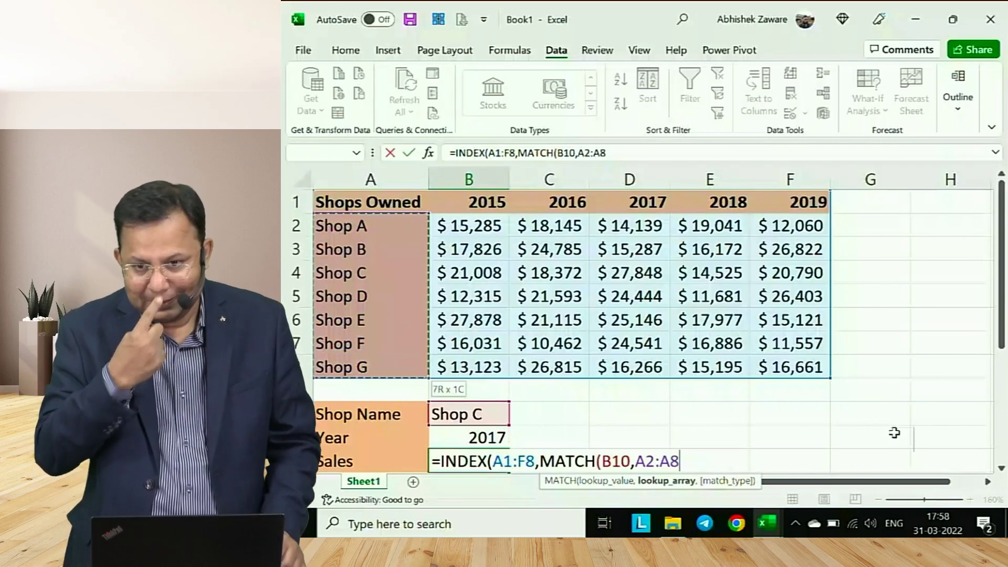
Reselect the row MATCH's lookup array as A1:A8 so that it includes the Shops Owned header.
{"action": "key", "text": "Up"}
{"action": "key", "text": "shift+Down"}
{"action": "key", "text": "shift+Down"}
{"action": "key", "text": "shift+Down"}
{"action": "key", "text": "shift+Down"}
{"action": "key", "text": "shift+Down"}
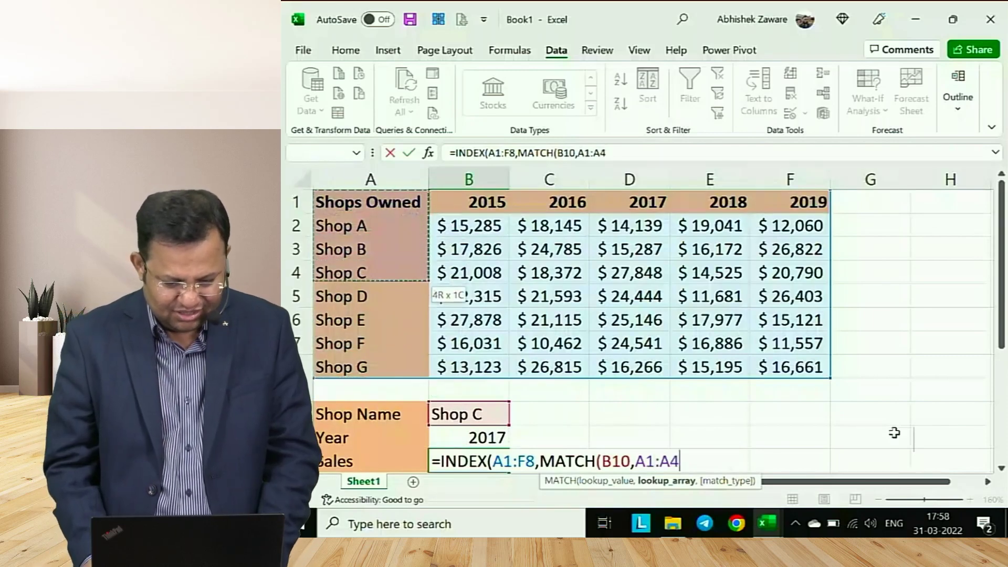
{"action": "key", "text": "shift+Down"}
{"action": "key", "text": "shift+Down"}
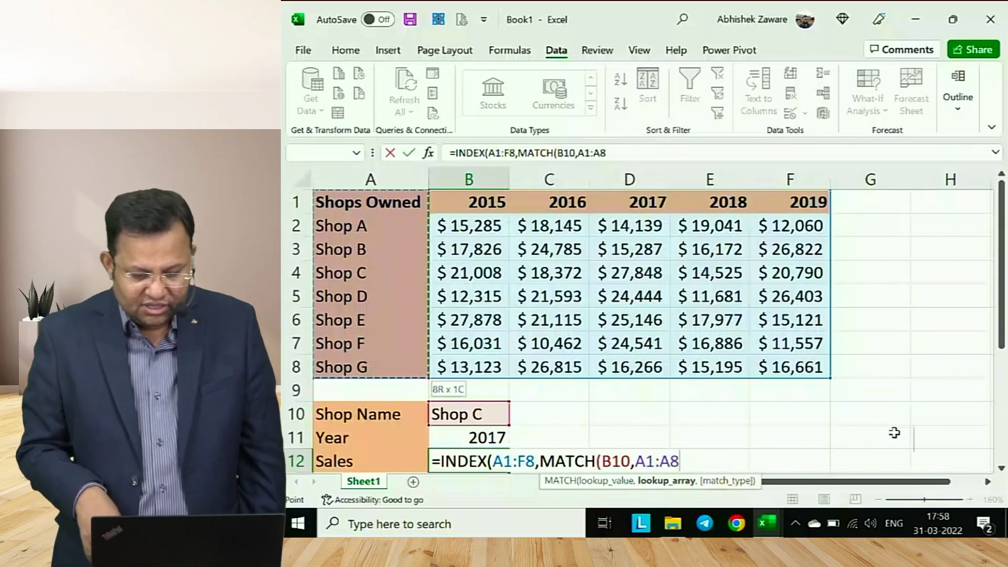
Complete the row MATCH with match type 0 for an exact match and continue to the column number argument.
{"action": "type", "text": ","}
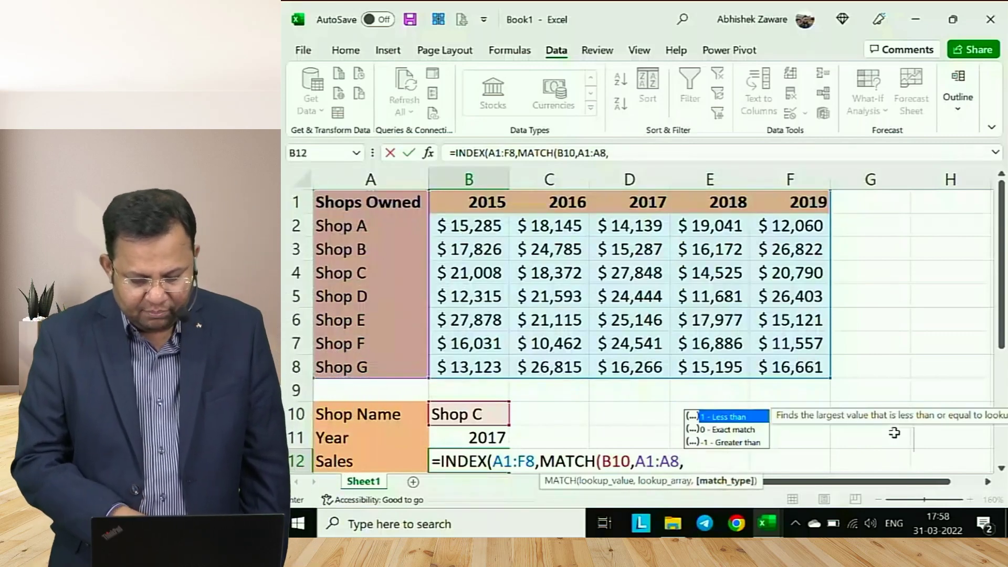
{"action": "type", "text": "0)"}
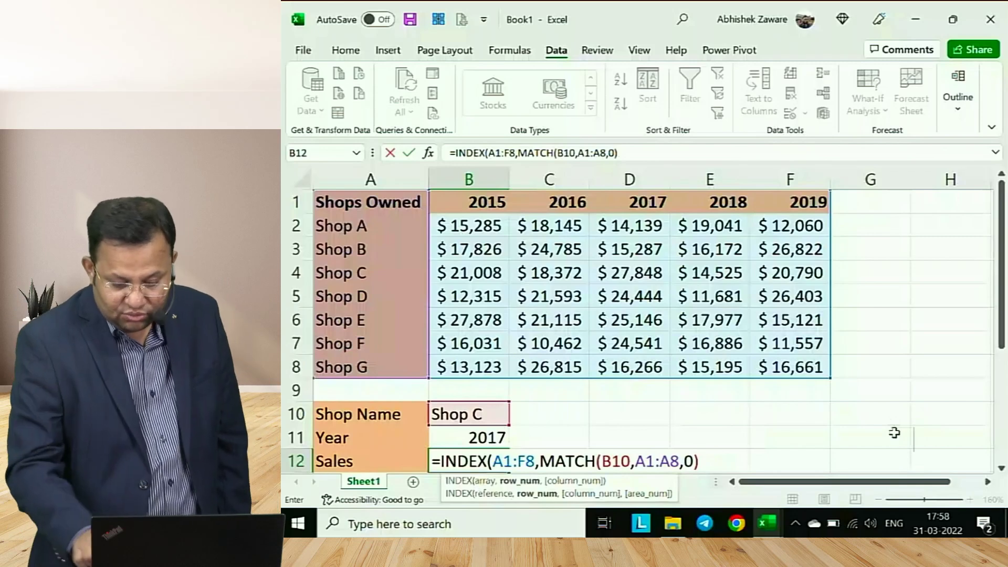
{"action": "type", "text": ","}
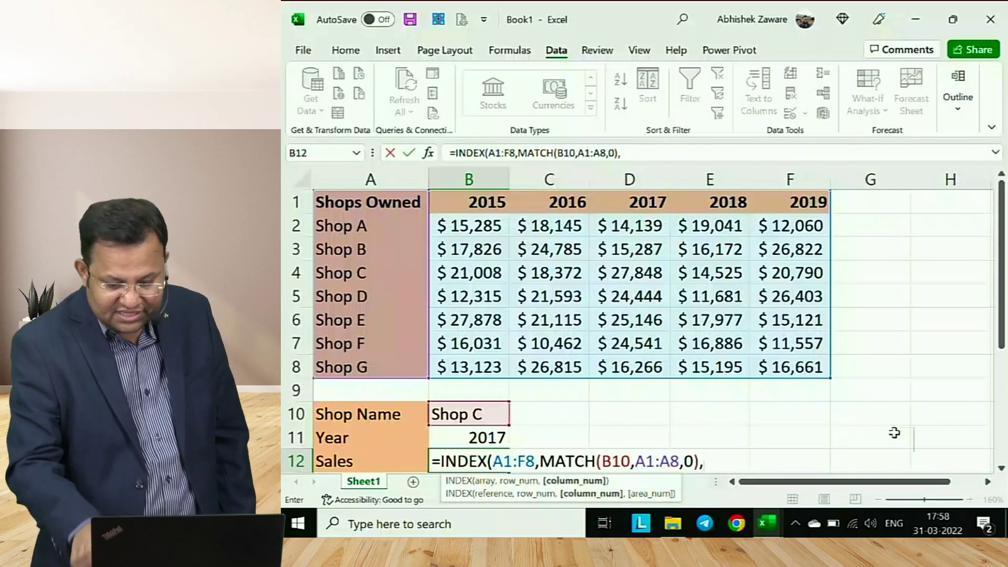
{"action": "key", "text": "BackSpace"}
{"action": "key", "text": "BackSpace"}
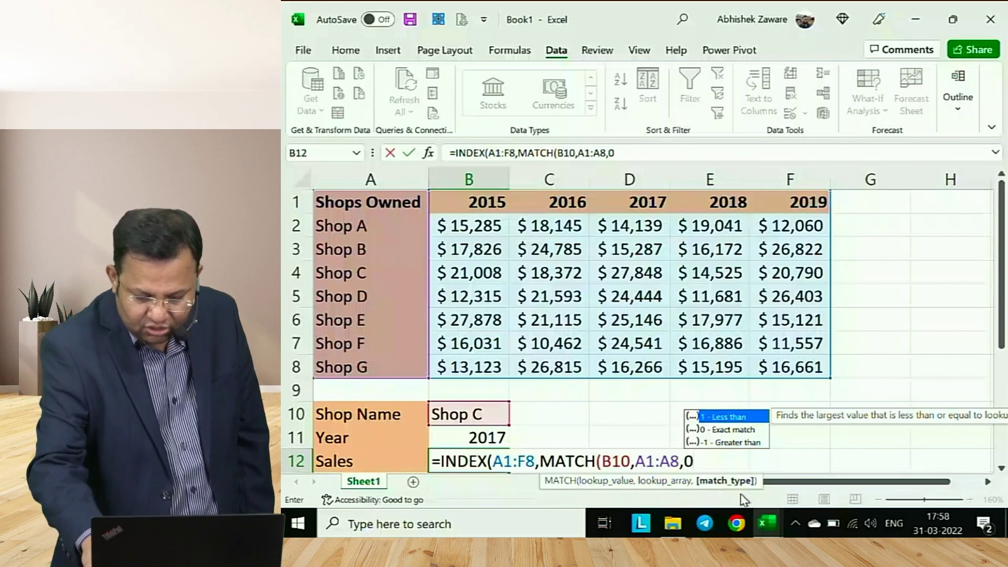
{"action": "type", "text": ")"}
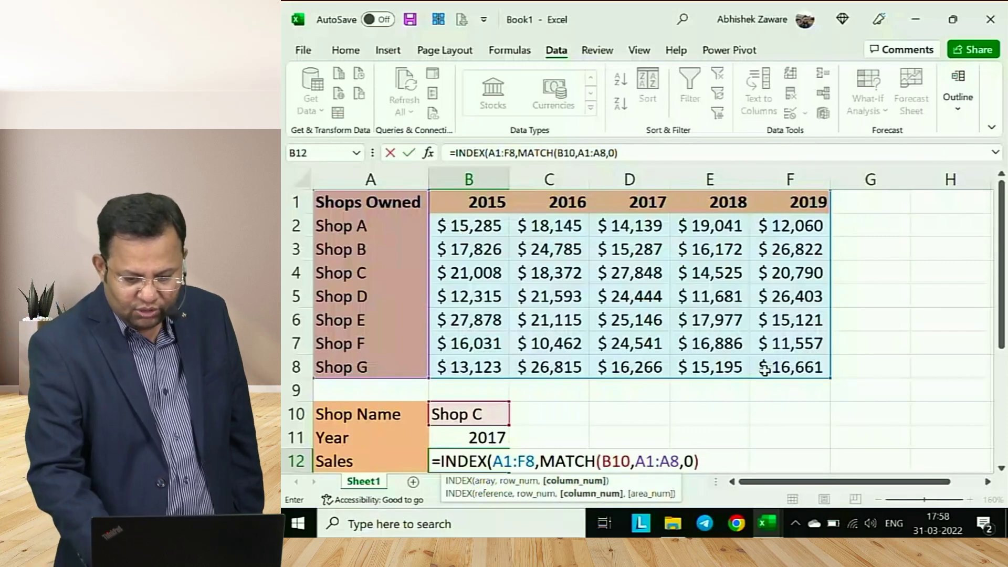
{"action": "type", "text": ","}
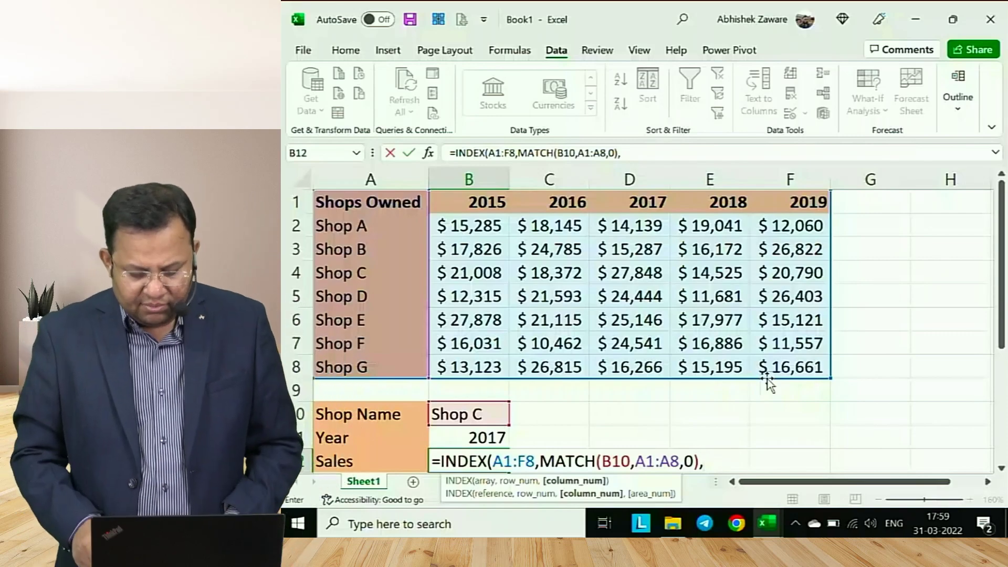
Nest a second MATCH as the column number, with the year in B11 as its lookup value.
{"action": "type", "text": "matc"}
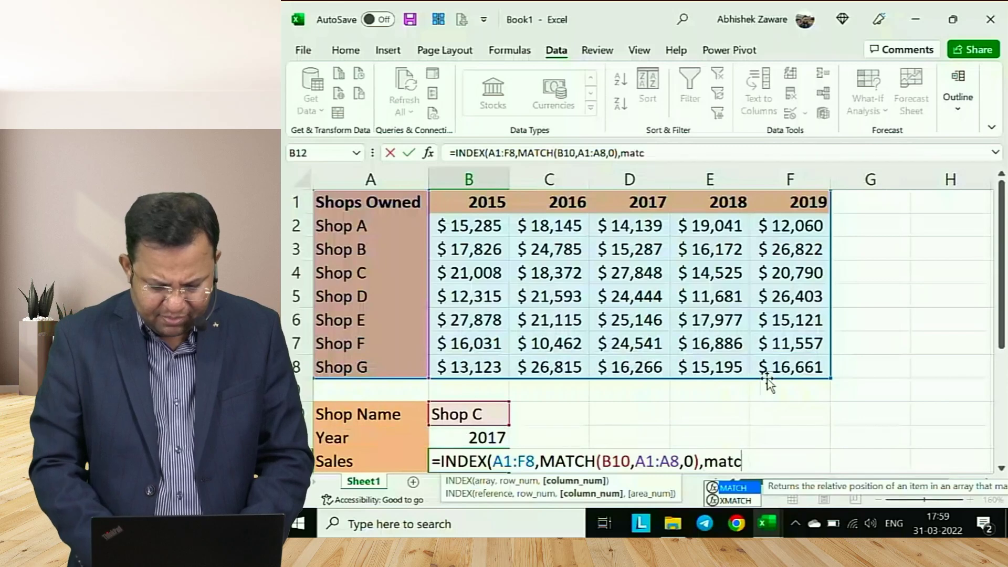
{"action": "key", "text": "Tab"}
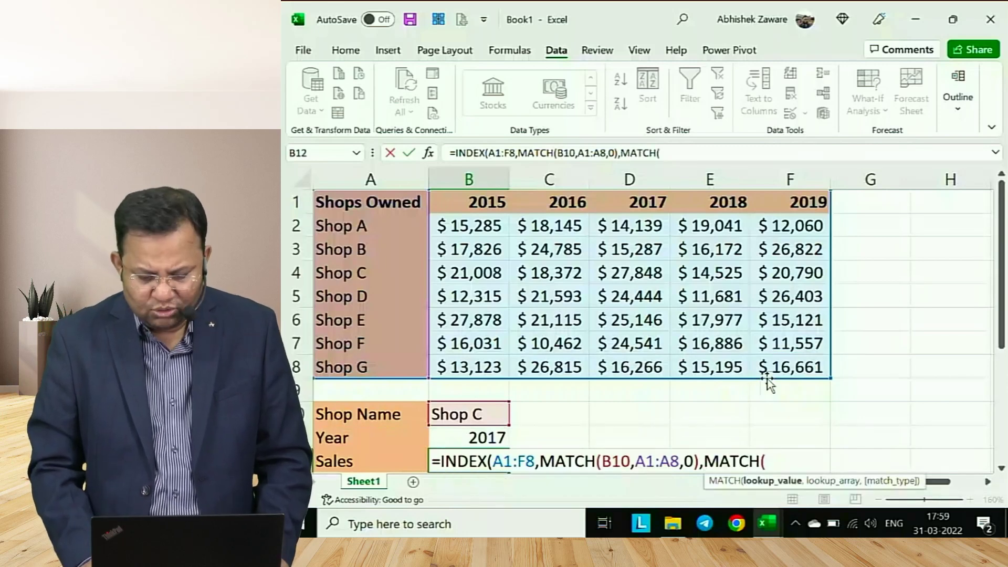
{"action": "key", "text": "Up"}
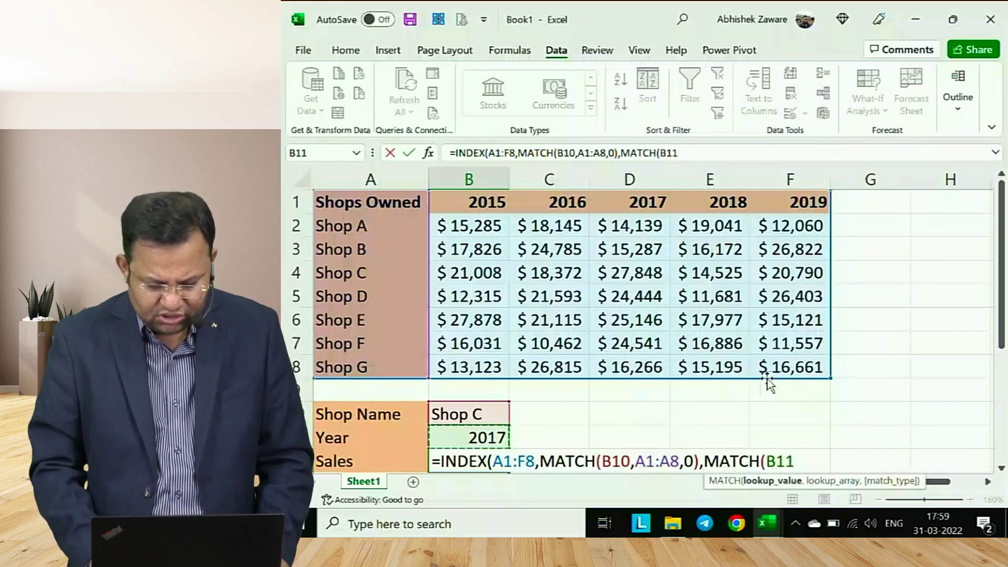
{"action": "type", "text": ","}
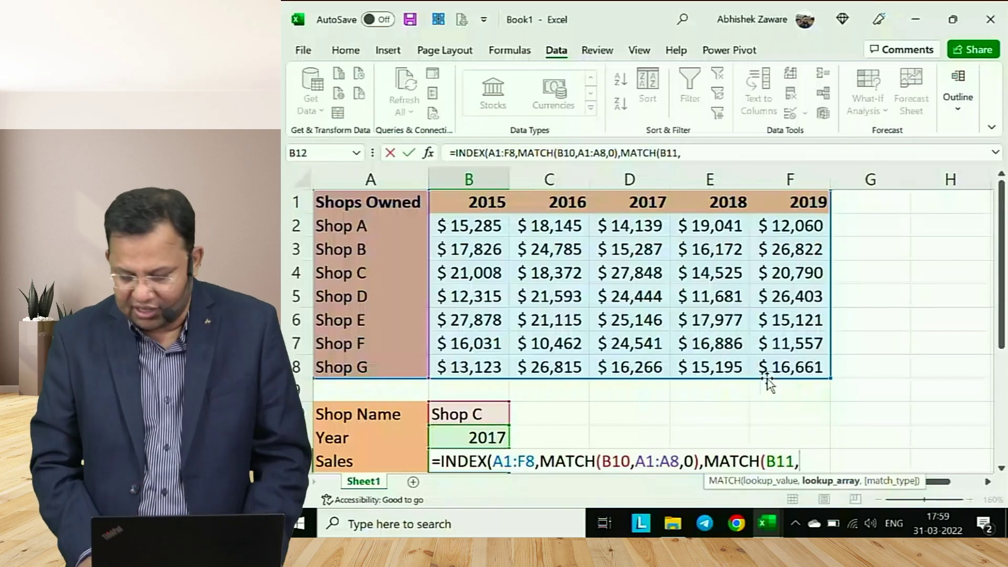
Select the header row A1:F1 as the lookup array of the column MATCH.
{"action": "key", "text": "Up"}
{"action": "key", "text": "Up"}
{"action": "key", "text": "Up"}
{"action": "key", "text": "Up"}
{"action": "key", "text": "Up"}
{"action": "key", "text": "Up"}
{"action": "key", "text": "Up"}
{"action": "key", "text": "Up"}
{"action": "key", "text": "Up"}
{"action": "key", "text": "Up"}
{"action": "key", "text": "Up"}
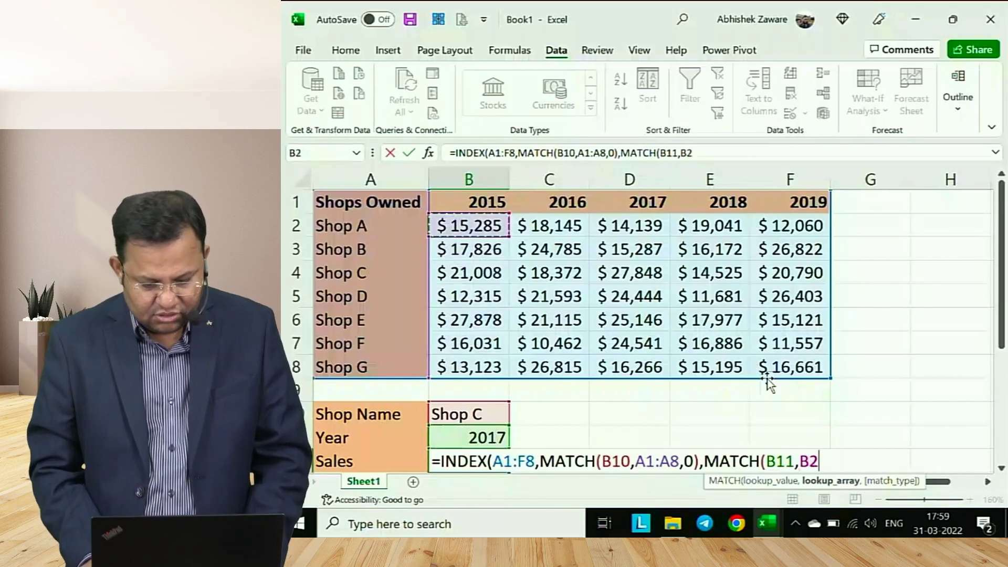
{"action": "key", "text": "Left"}
{"action": "key", "text": "shift+Right"}
{"action": "key", "text": "shift+Right"}
{"action": "key", "text": "shift+Right"}
{"action": "key", "text": "shift+Right"}
{"action": "key", "text": "shift+Right"}
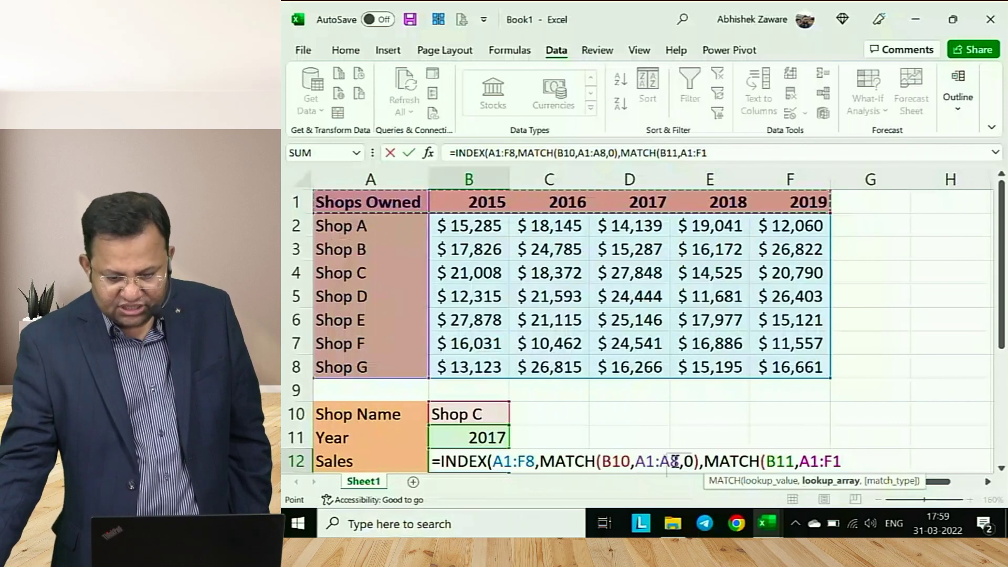
Finish the column MATCH with match type 0, close the INDEX function and enter the formula in B12.
{"action": "type", "text": ",0"}
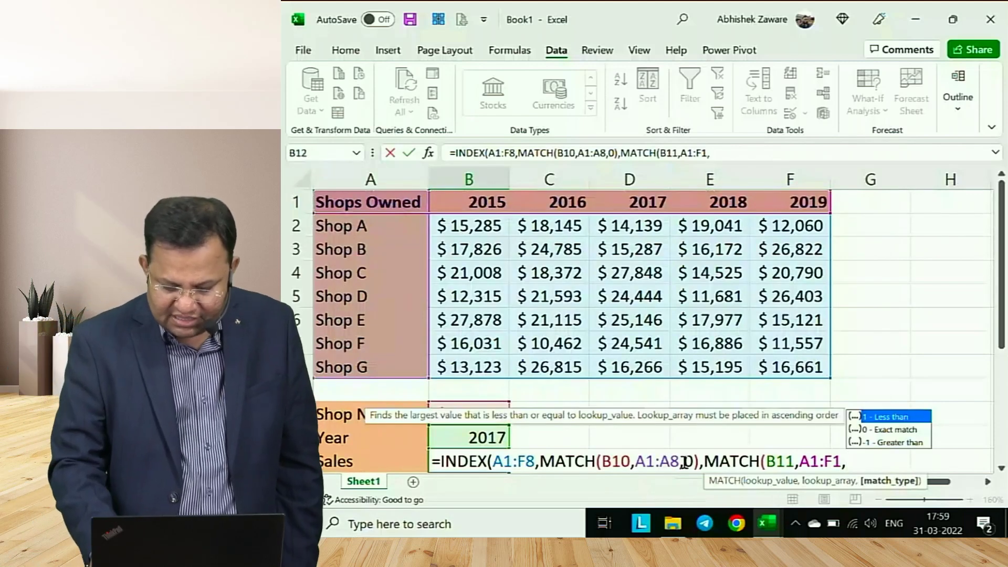
{"action": "type", "text": ")"}
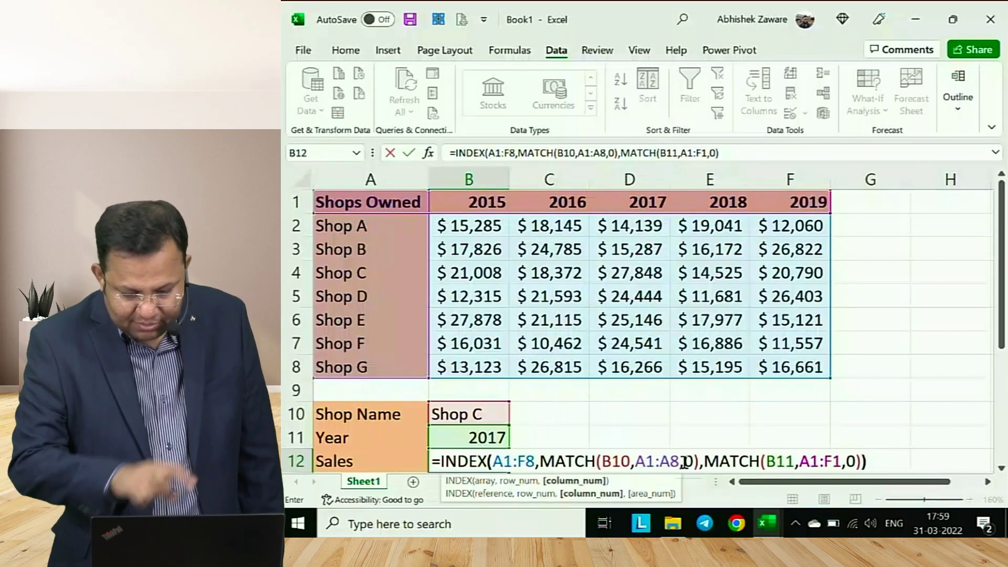
{"action": "type", "text": ")"}
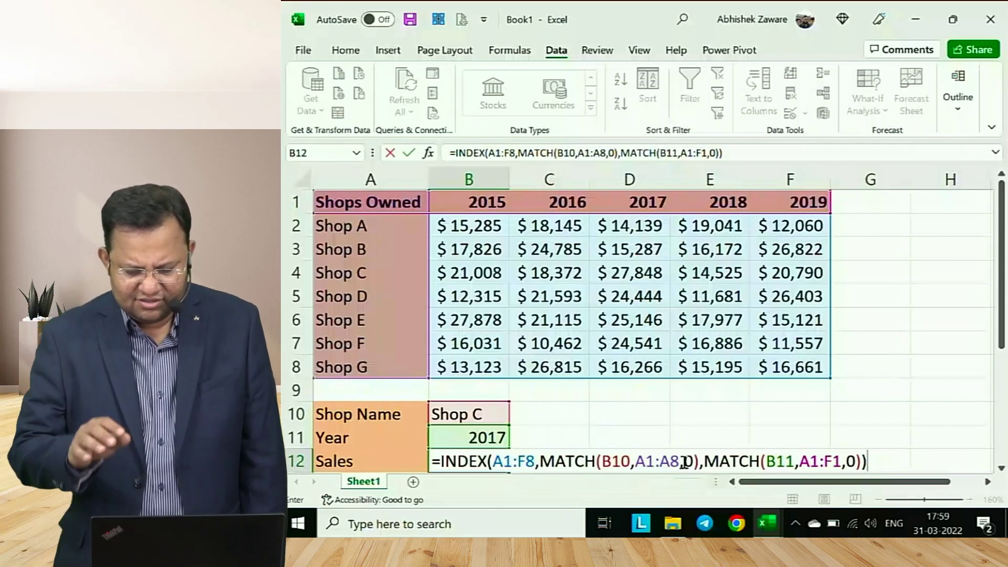
{"action": "key", "text": "Return"}
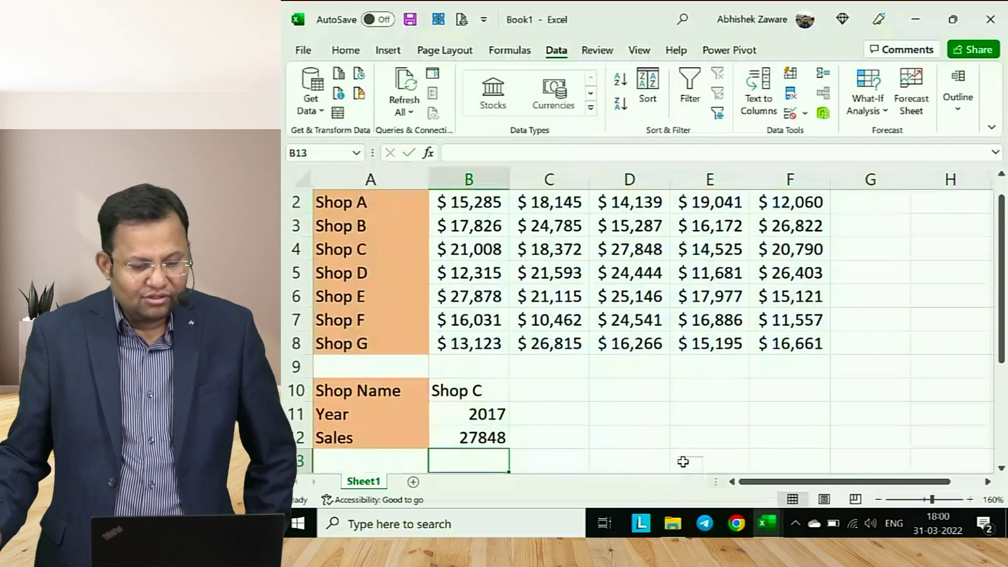
Try the Currency number format on the sales result in B12, and undo it.
{"action": "left_click", "coordinate": [482, 443]}
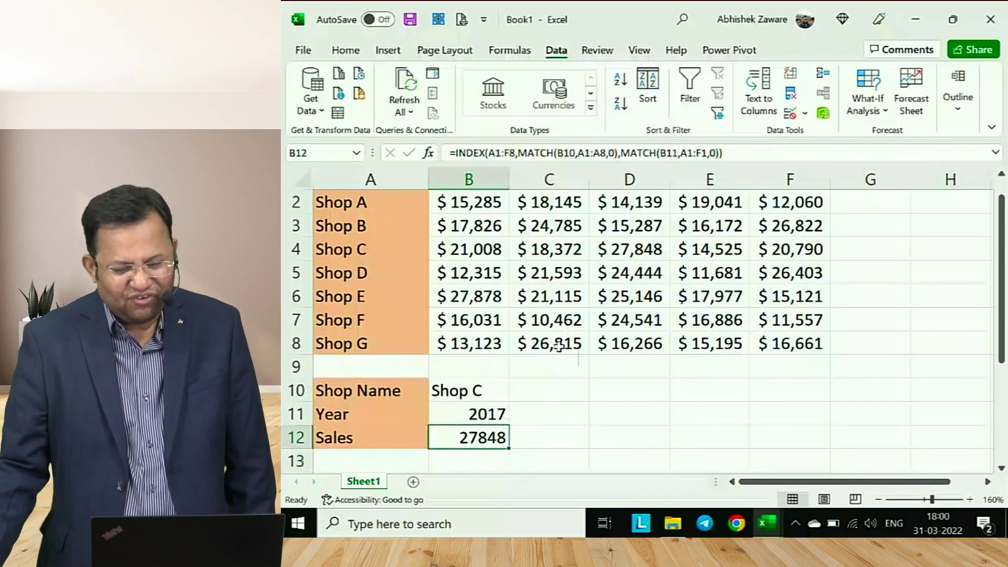
{"action": "left_click", "coordinate": [348, 51]}
{"action": "left_click", "coordinate": [666, 105]}
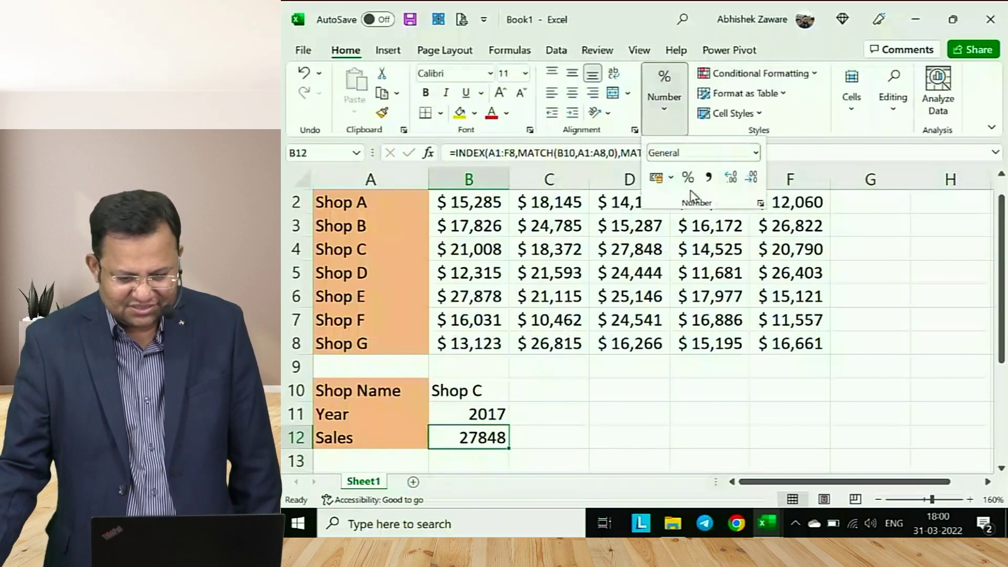
{"action": "left_click", "coordinate": [757, 153]}
{"action": "left_click", "coordinate": [736, 256]}
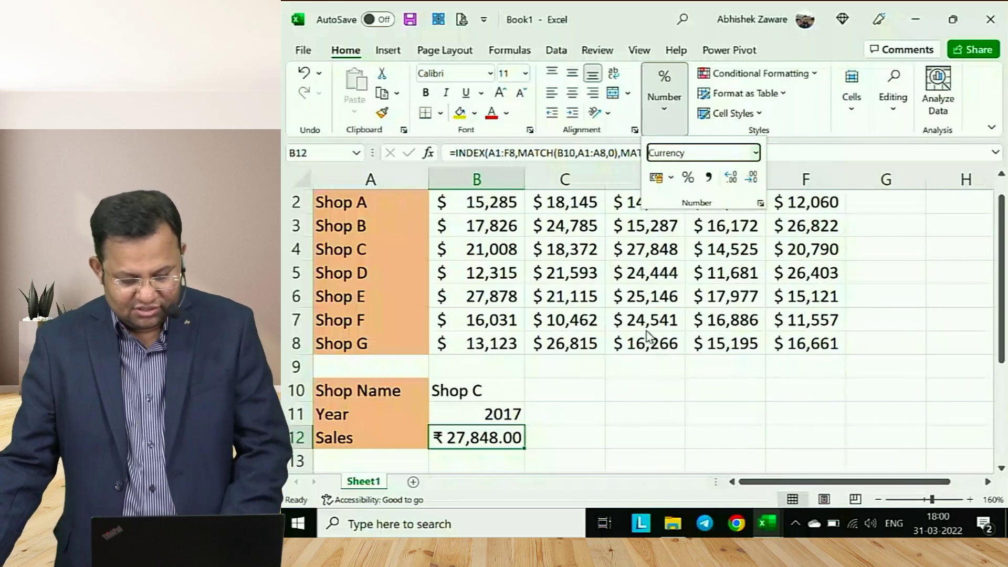
{"action": "key", "text": "Escape"}
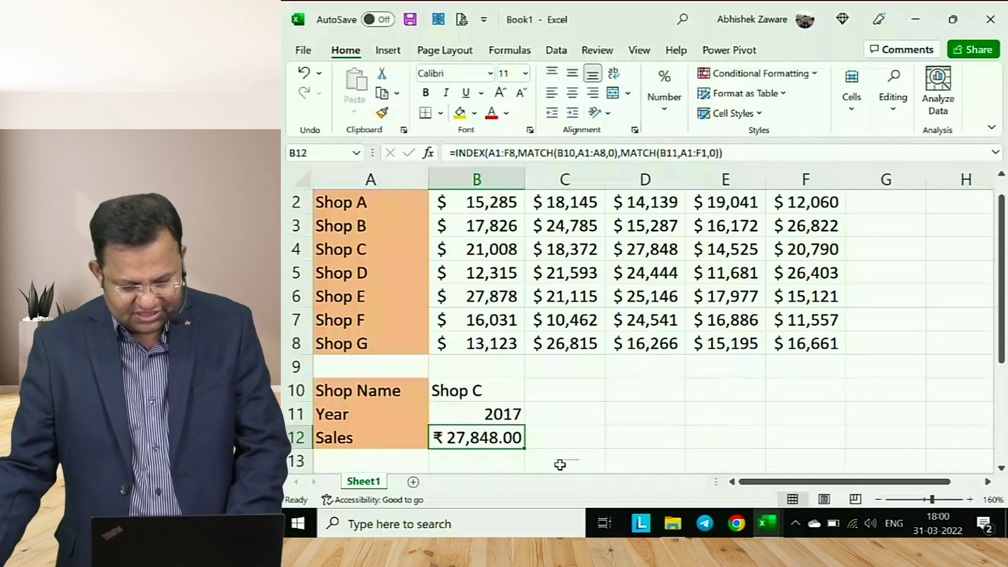
{"action": "key", "text": "ctrl+z"}
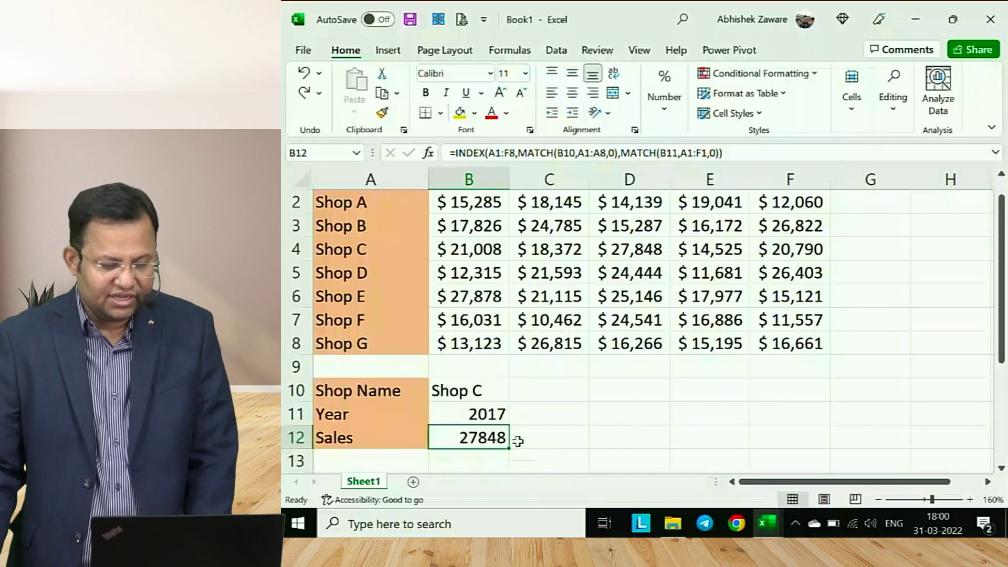
{"action": "key", "text": "Up"}
{"action": "key", "text": "Up"}
{"action": "key", "text": "Up"}
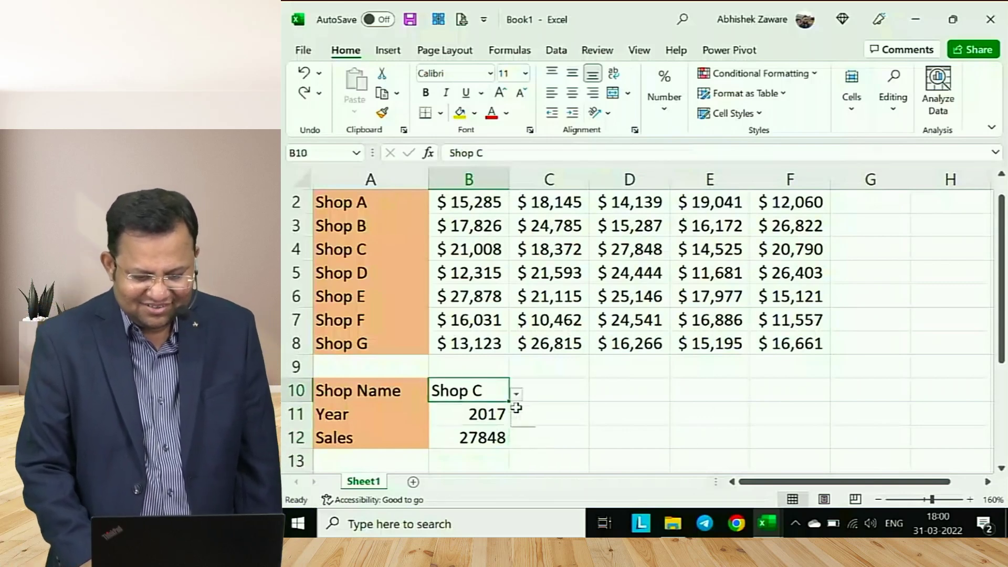
{"action": "key", "text": "Up"}
{"action": "key", "text": "Up"}
{"action": "key", "text": "Up"}
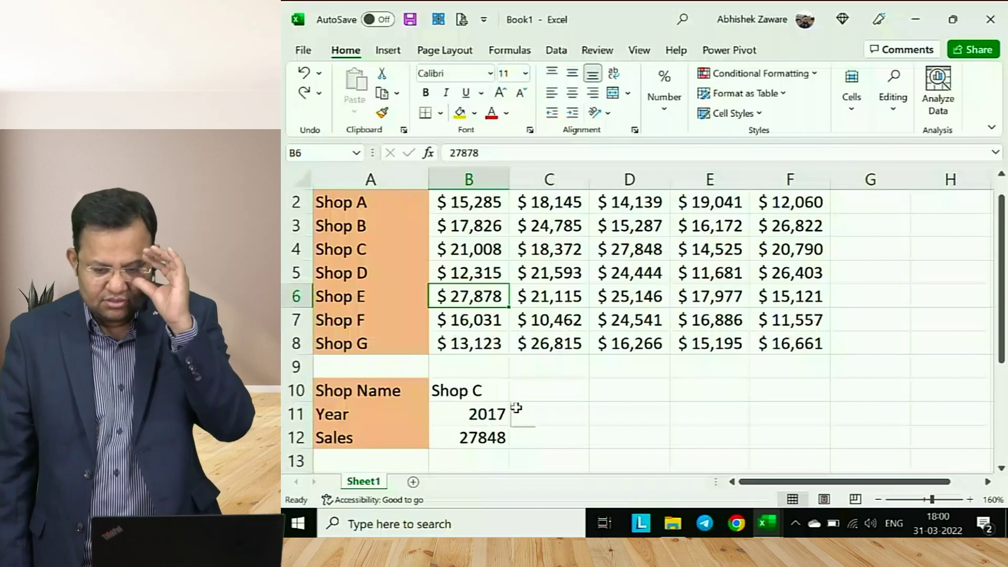
Choose Shop D from the shop name dropdown in B10.
{"action": "key", "text": "Down"}
{"action": "key", "text": "Down"}
{"action": "key", "text": "Down"}
{"action": "key", "text": "Down"}
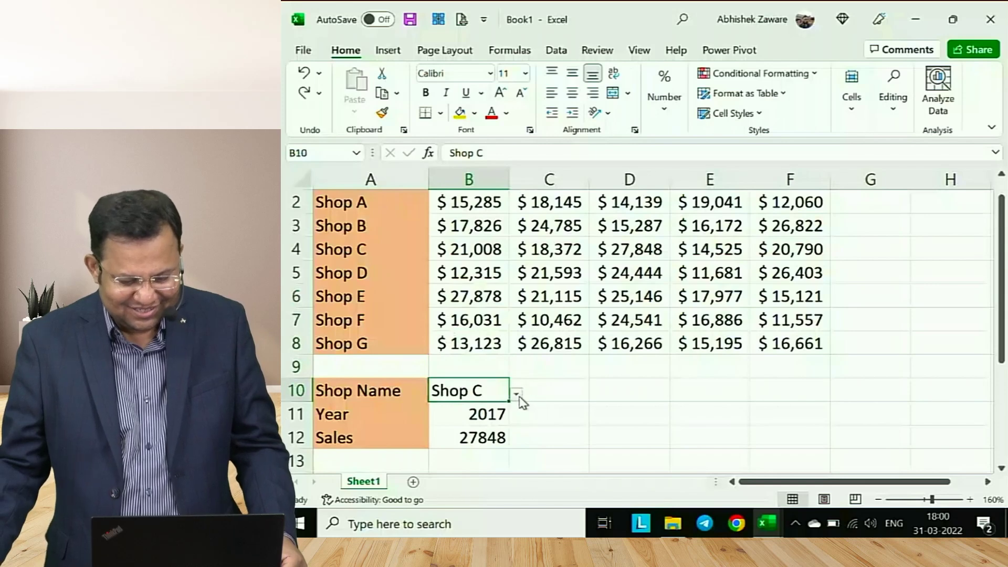
{"action": "left_click", "coordinate": [517, 394]}
{"action": "left_click", "coordinate": [467, 319]}
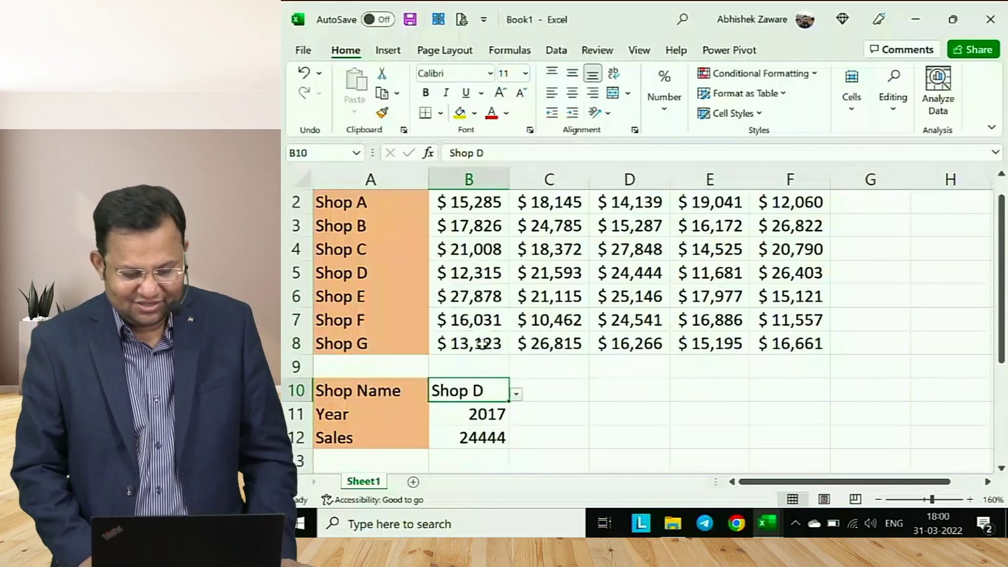
Set the lookup year in B11 to 2015.
{"action": "key", "text": "Down"}
{"action": "type", "text": "2015"}
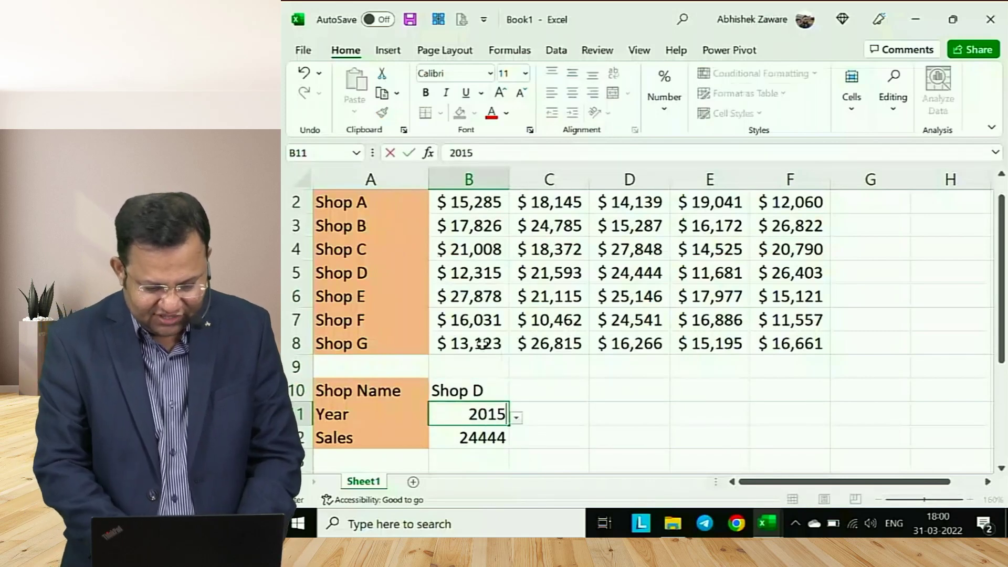
{"action": "key", "text": "Tab"}
{"action": "key", "text": "Left"}
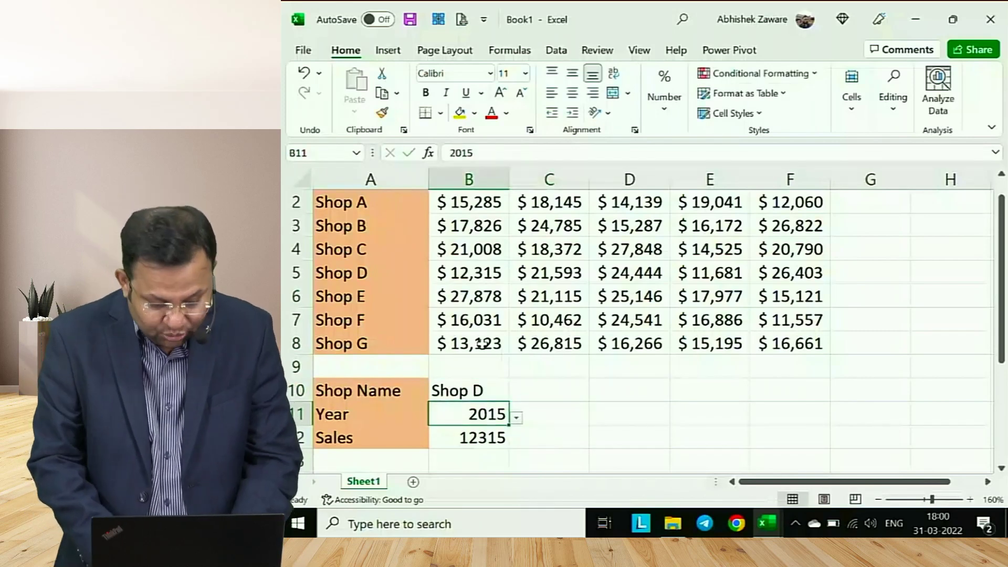
Try to enter 2012, a year outside the table's header row, in B11 and cancel the entry.
{"action": "type", "text": "21"}
{"action": "type", "text": "012"}
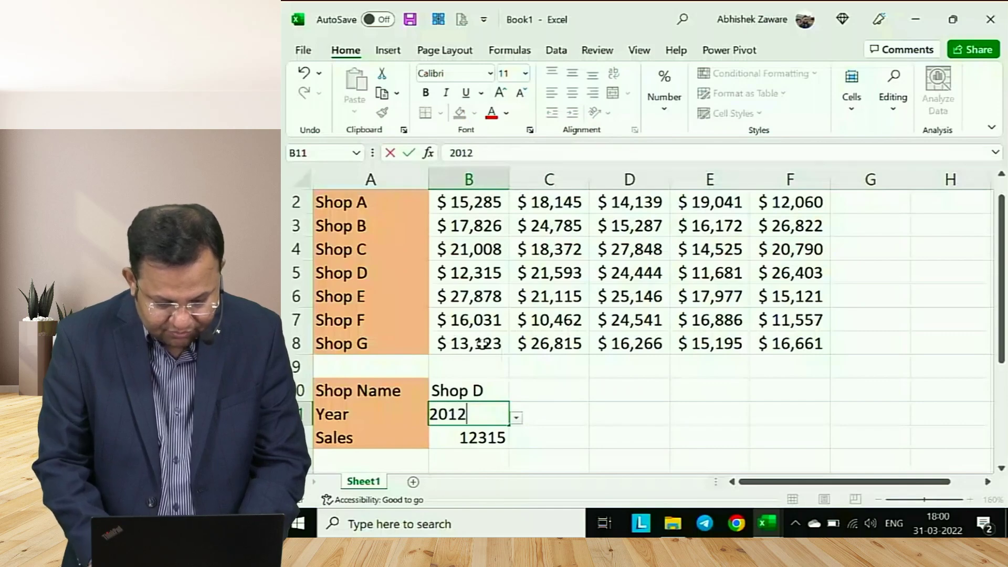
{"action": "key", "text": "Return"}
{"action": "key", "text": "Tab"}
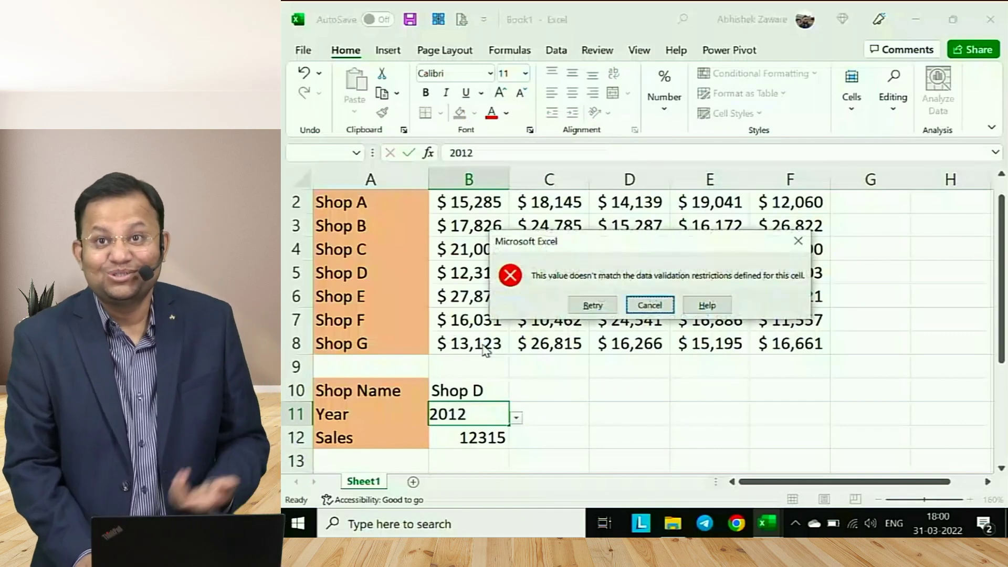
{"action": "key", "text": "Return"}
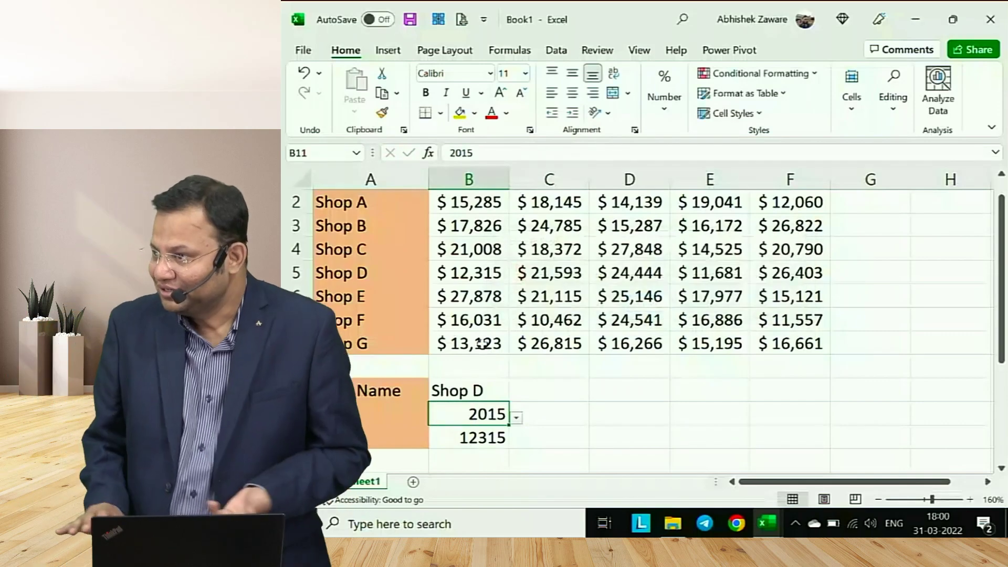